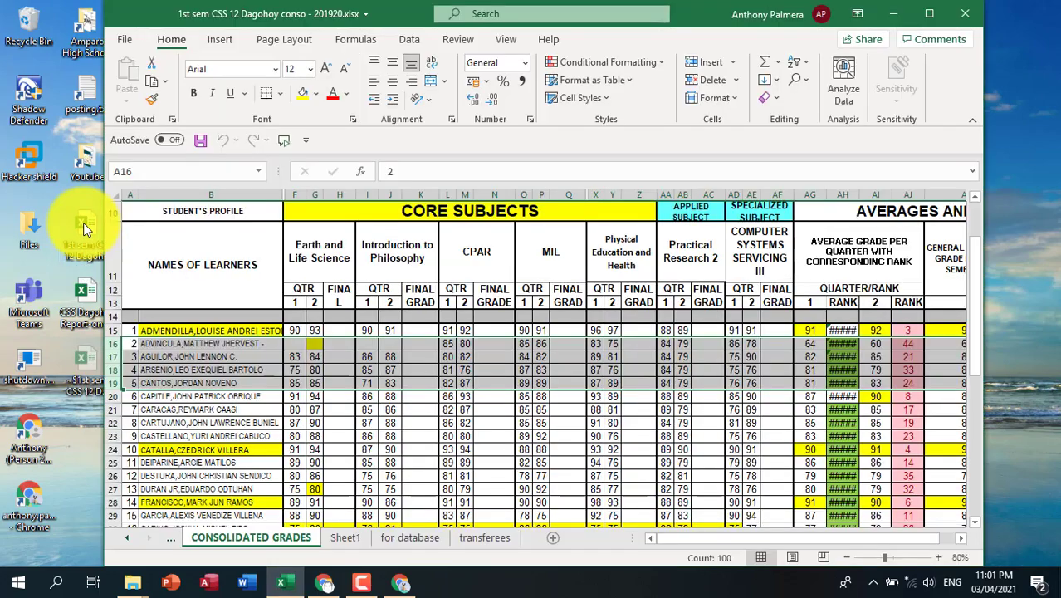
Open the CSS Dagohoy Report-on-Honors-2nd-Quarter workbook and arrange it beside the 1st sem CSS 12 Dagohoy conso workbook.
left_click_drag(334, 11, 394, 12)
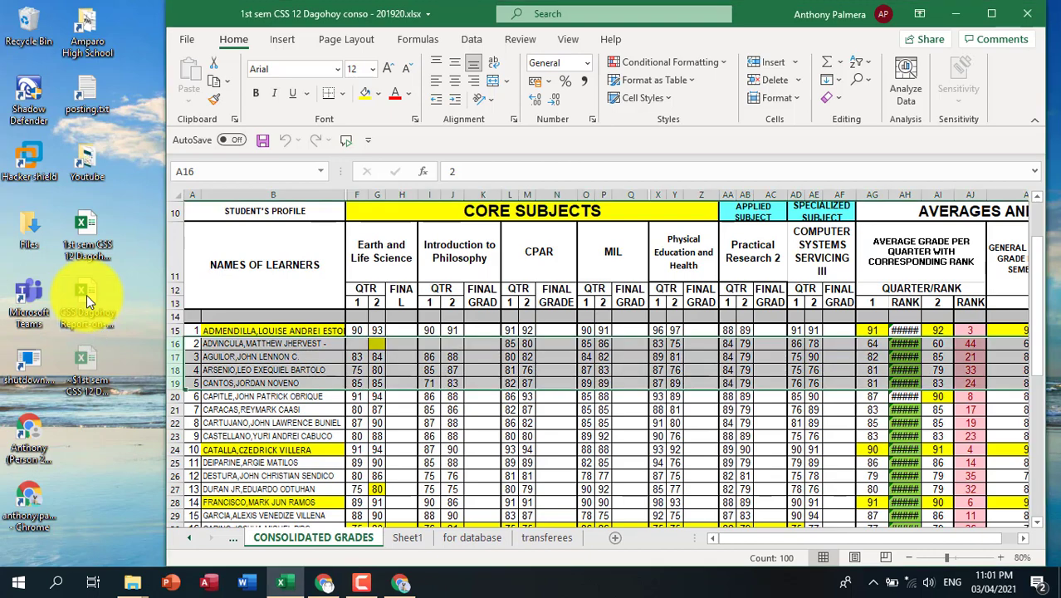
double_click(87, 294)
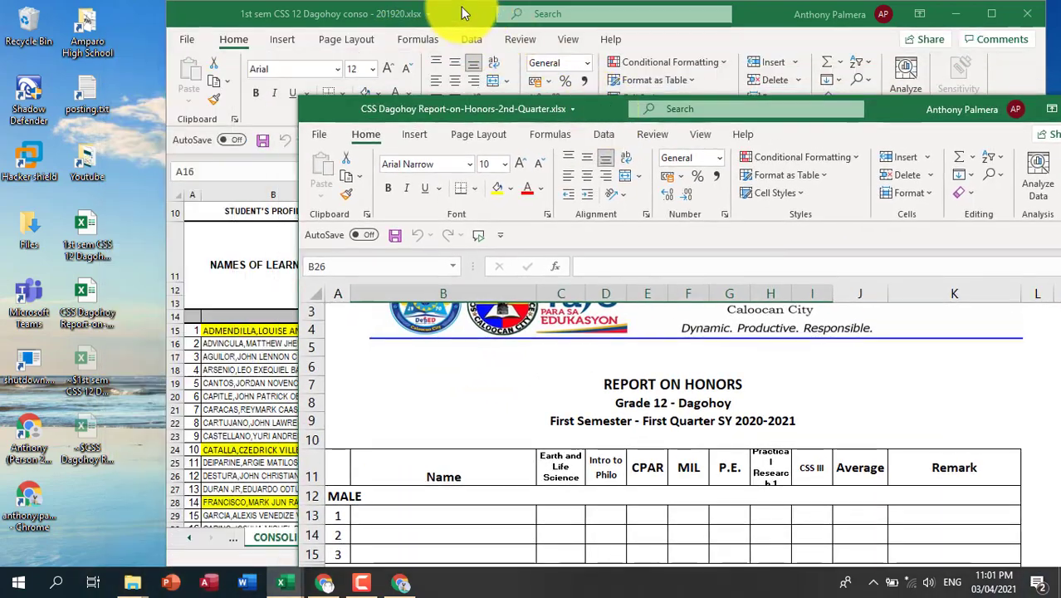
left_click_drag(461, 8, 275, 10)
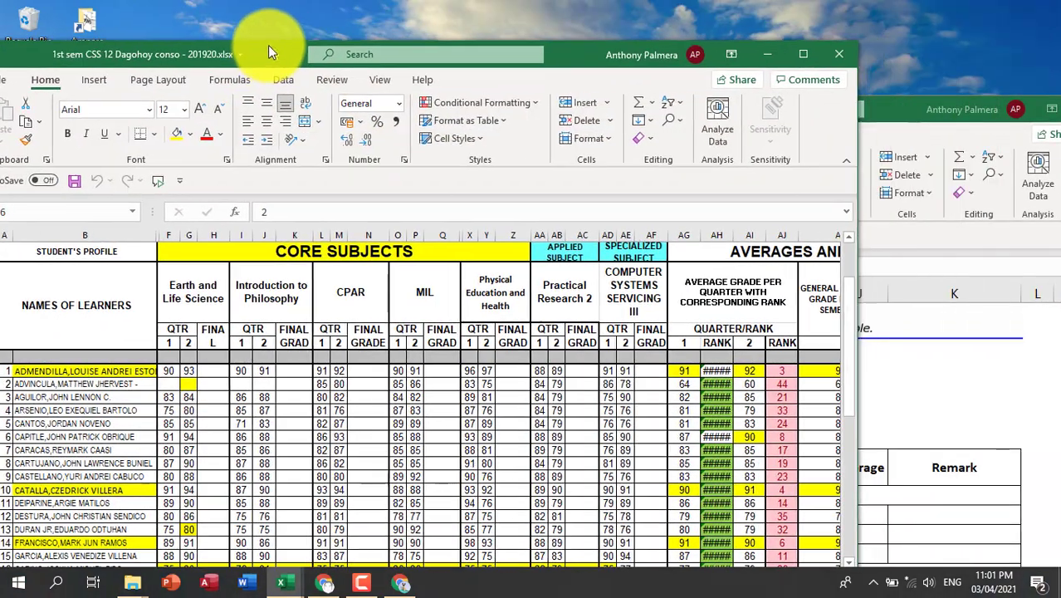
left_click_drag(863, 110, 924, 28)
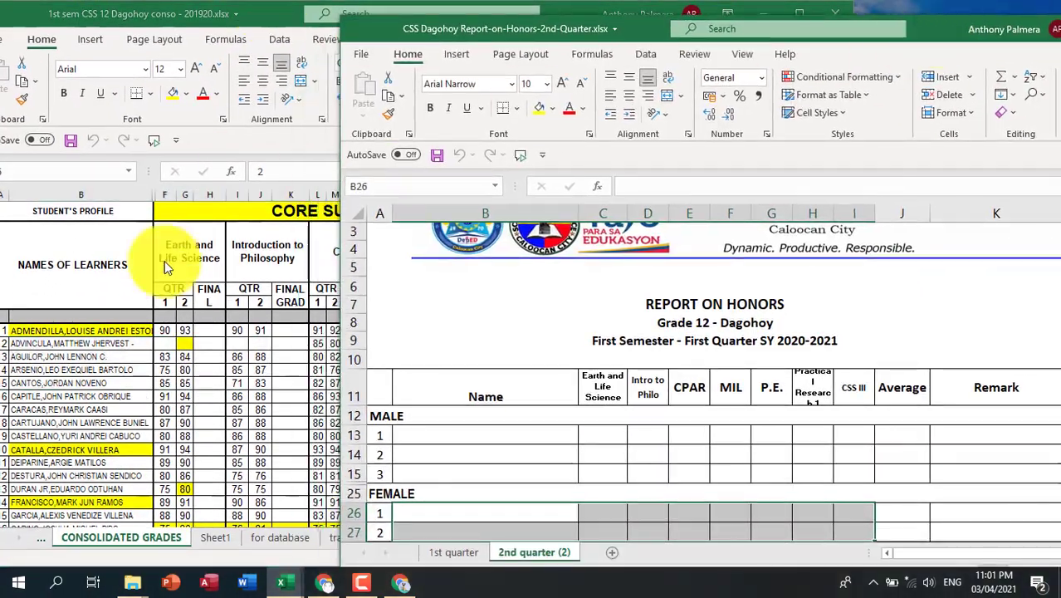
left_click(130, 341)
left_click_drag(249, 12, 294, 18)
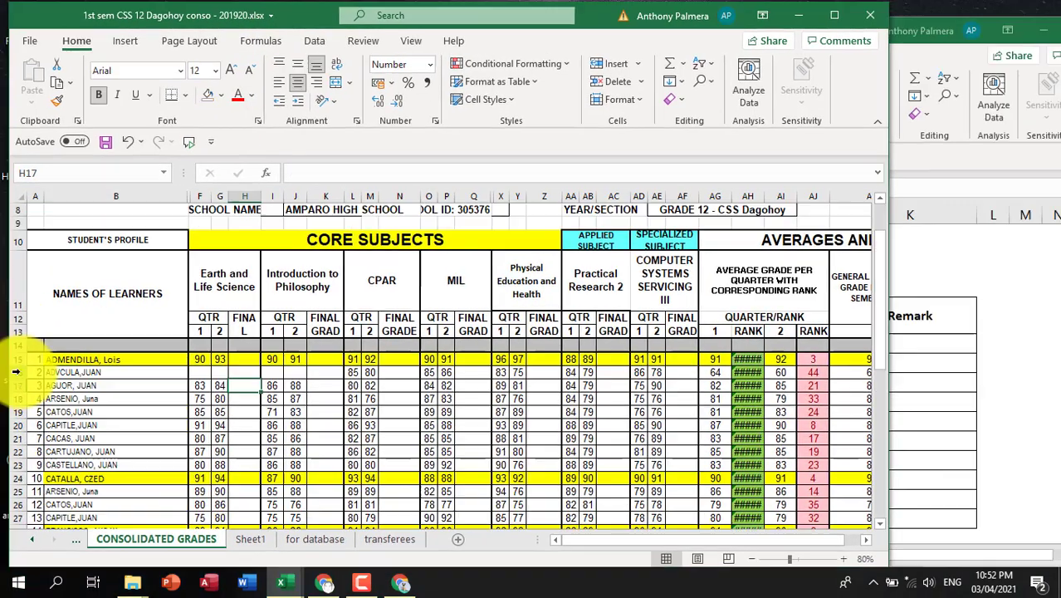
Hide the non-highlighted learner rows 16 to 23 and 25 to 27 in the CONSOLIDATED GRADES sheet.
left_click_drag(16, 370, 17, 492)
right_click(114, 390)
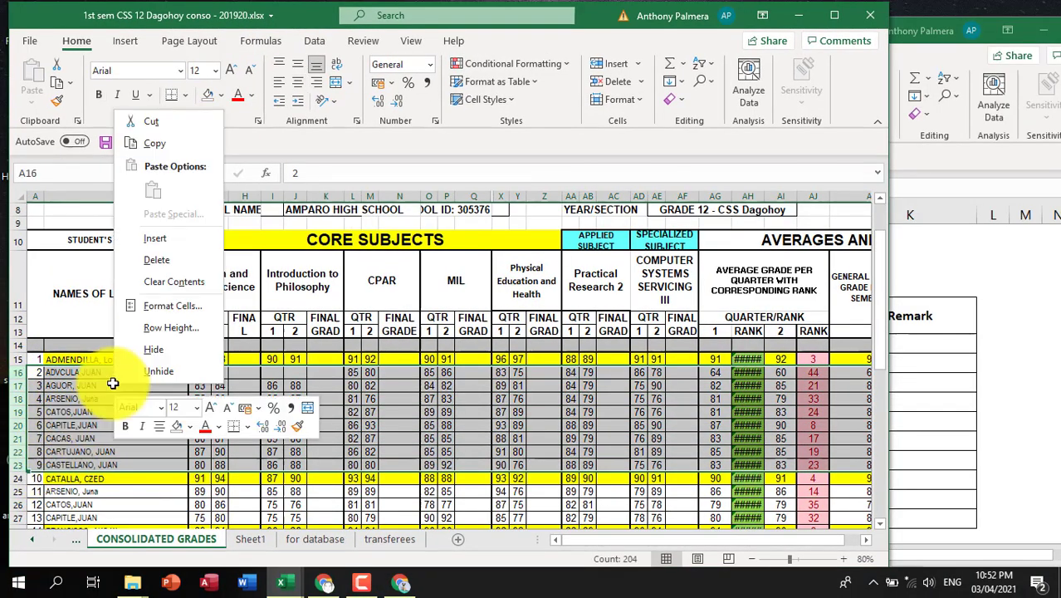
left_click(154, 350)
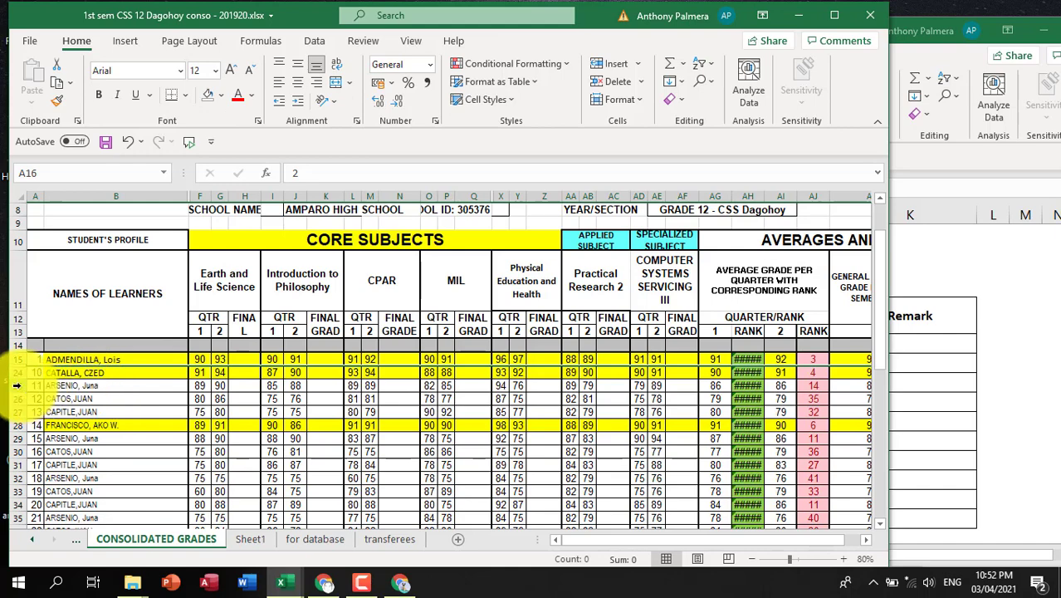
left_click_drag(17, 385, 16, 414)
right_click(109, 403)
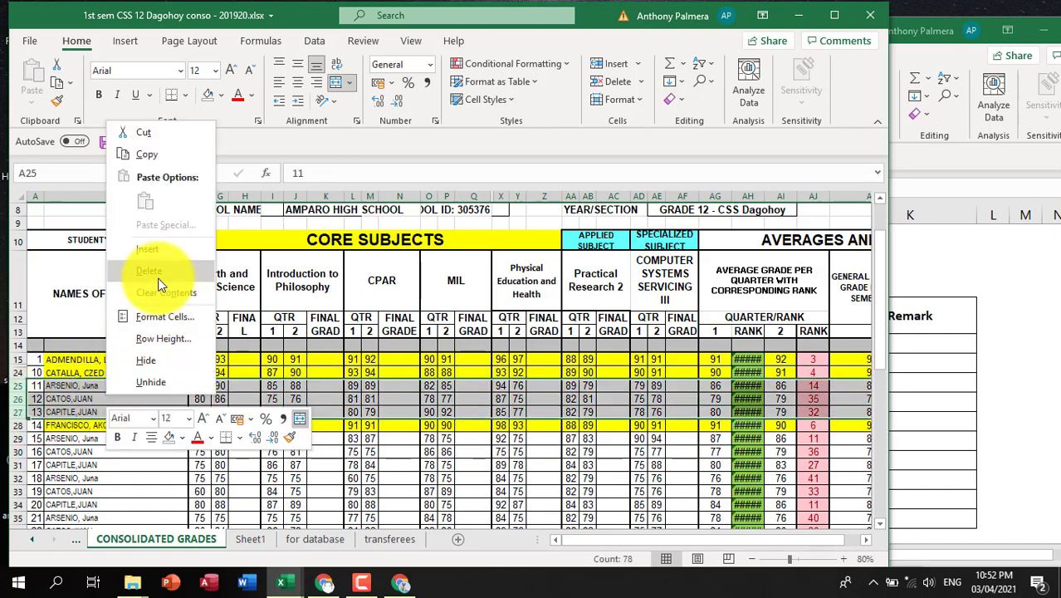
left_click(145, 360)
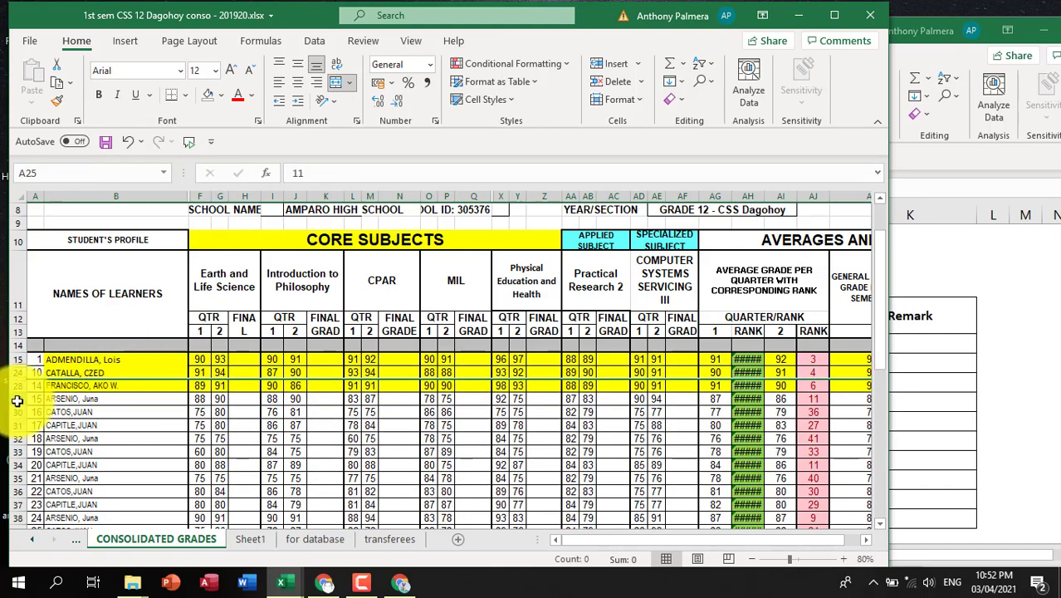
Hide rows 29 to 48 and row 50 in the CONSOLIDATED GRADES sheet.
left_click_drag(16, 402, 25, 369)
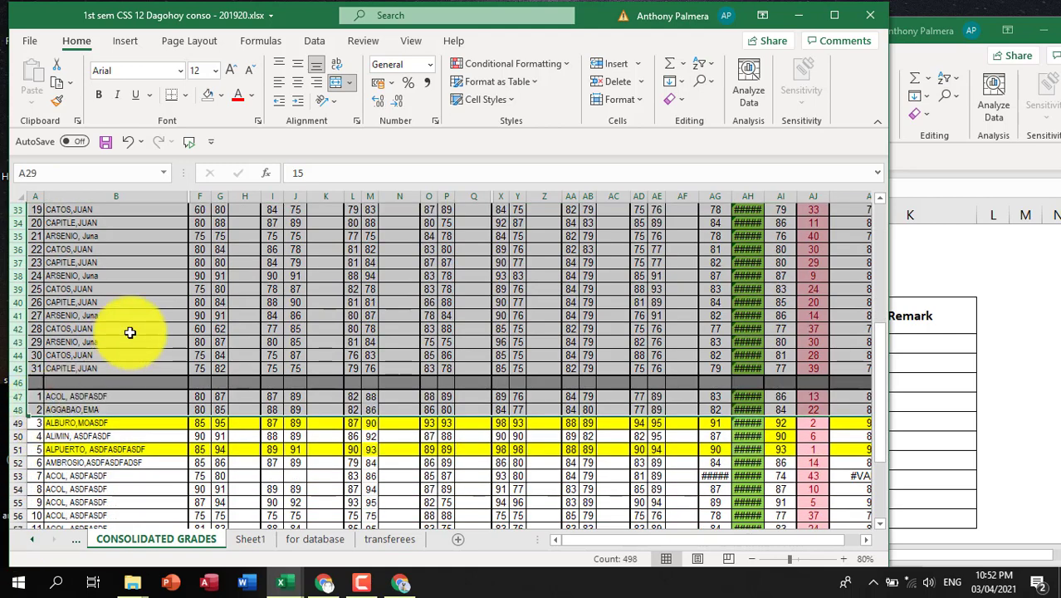
right_click(130, 332)
left_click(161, 302)
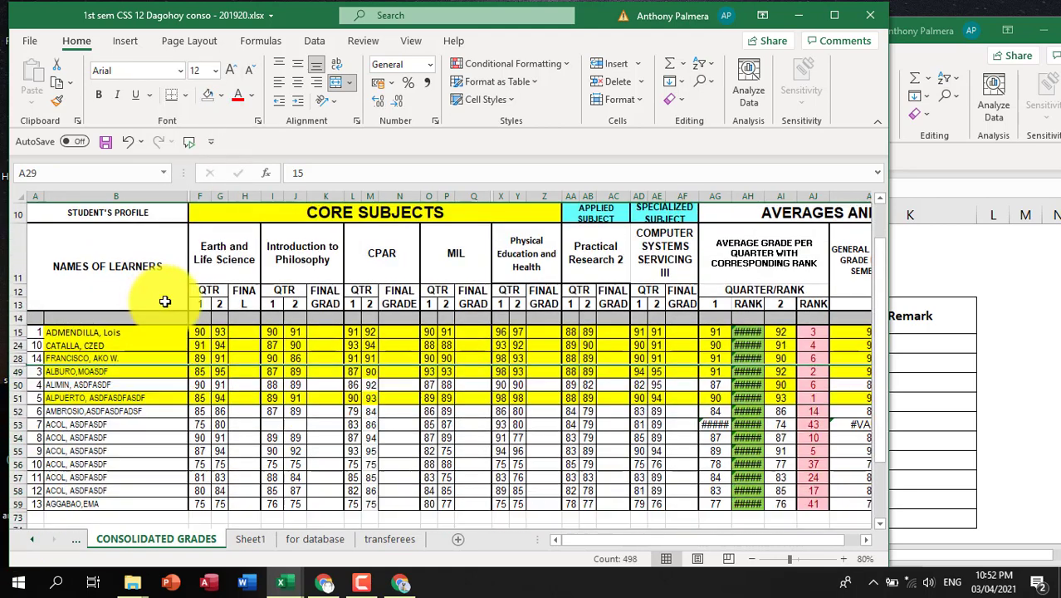
right_click(13, 384)
left_click(58, 354)
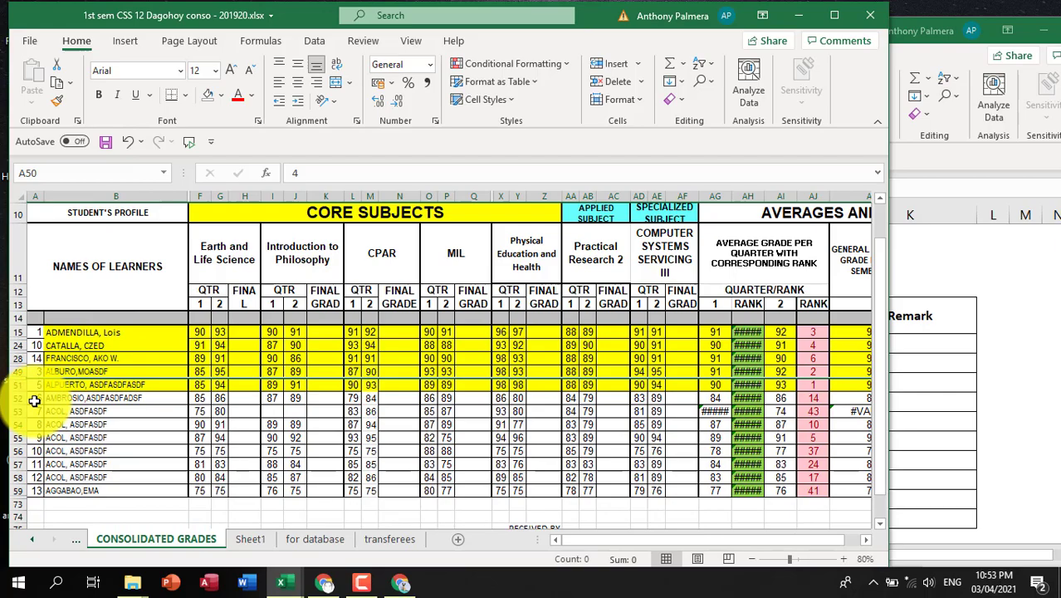
Hide the remaining non-highlighted learner rows 52 to 59 below the last honor student.
left_click_drag(12, 399, 16, 490)
right_click(142, 431)
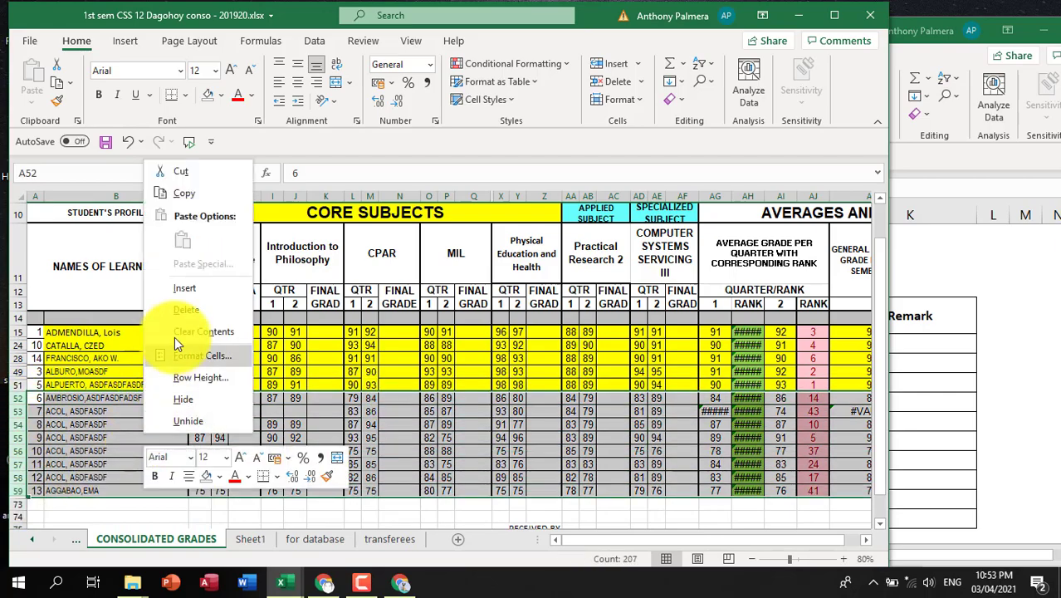
left_click(187, 402)
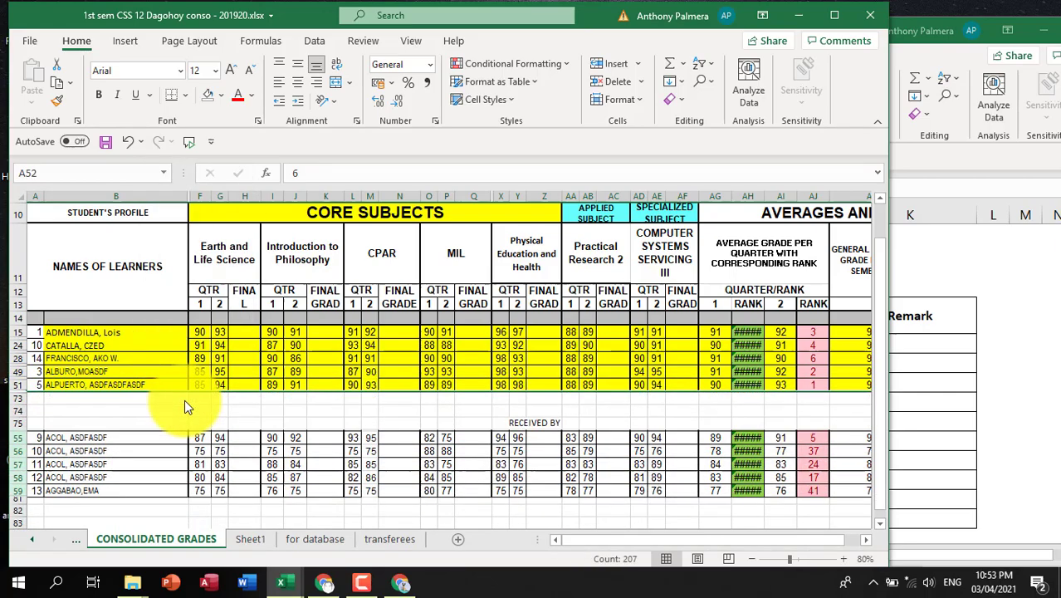
left_click(142, 399)
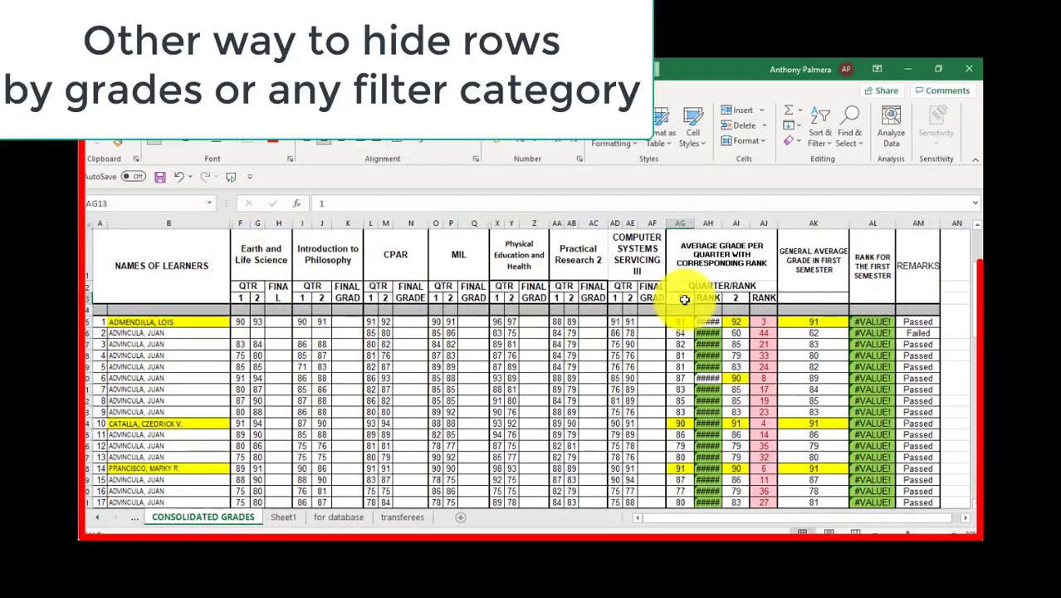
Remove the existing filter and apply a new one to the quarter 1 average column, starting at AG14.
left_click_drag(682, 310, 666, 503)
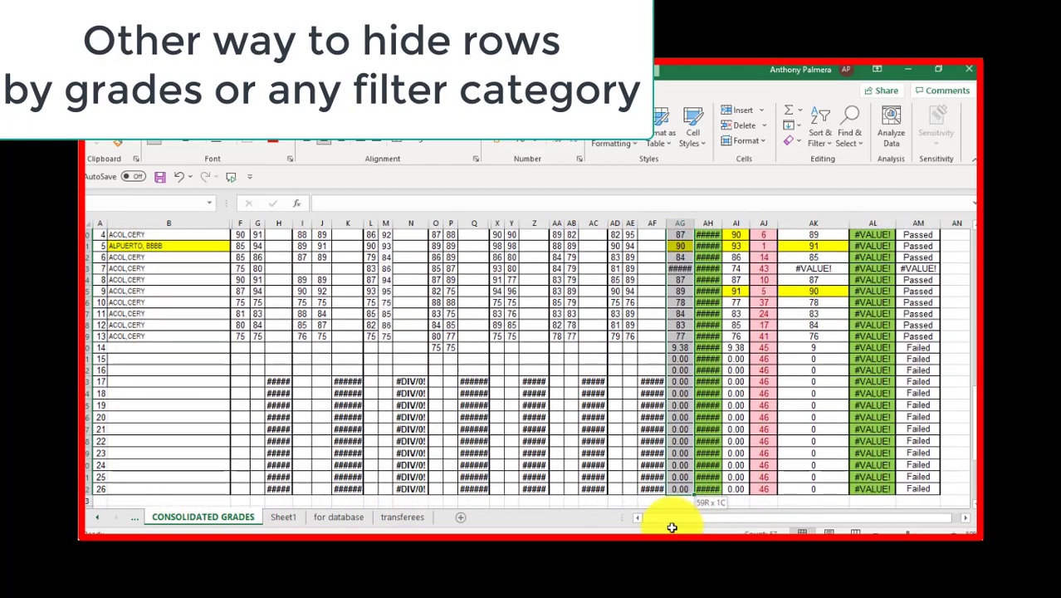
scroll(701, 408, "up", 15)
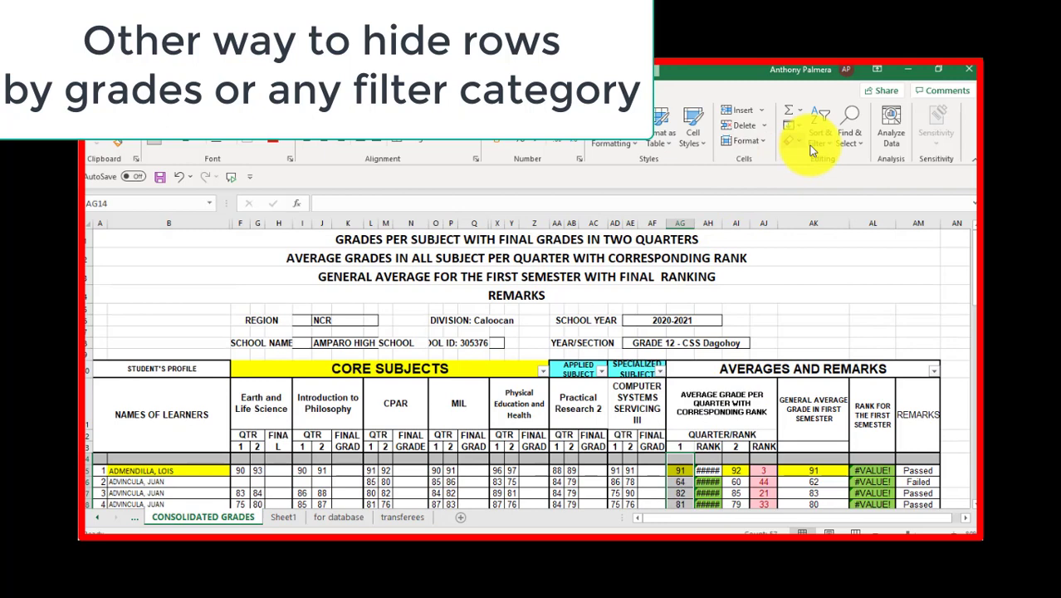
left_click(821, 140)
left_click(841, 219)
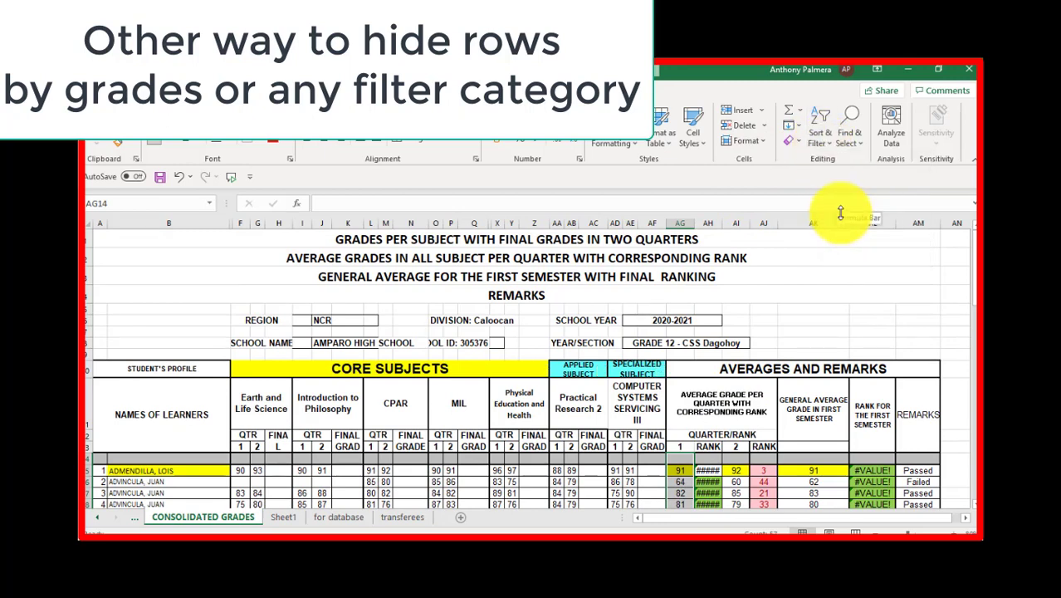
left_click(826, 141)
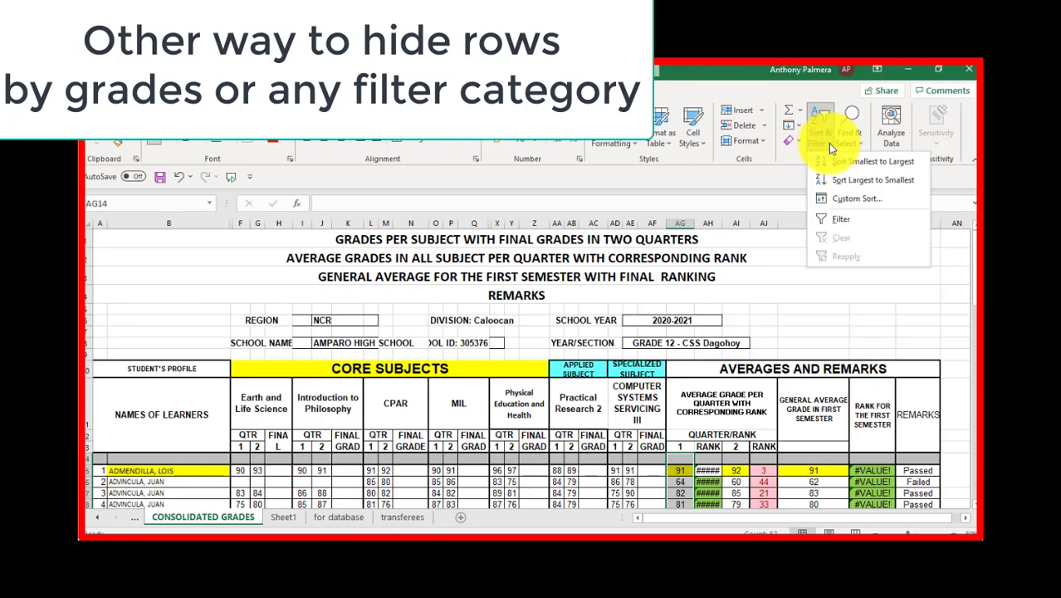
left_click(841, 218)
scroll(715, 339, "down", 3)
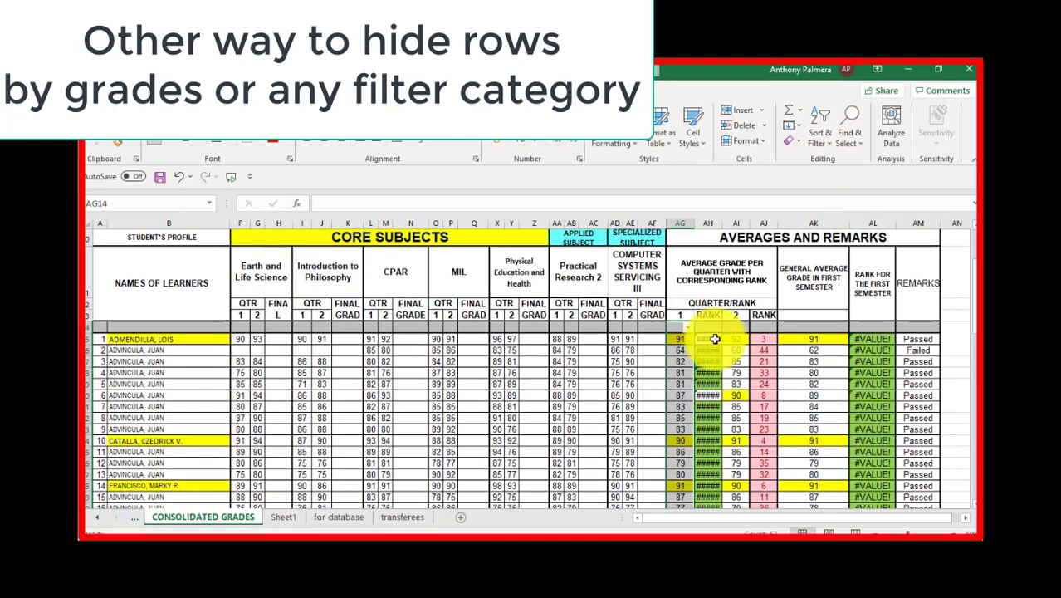
Filter the quarter 1 average column to show only the grades 90 and 91.
left_click(689, 331)
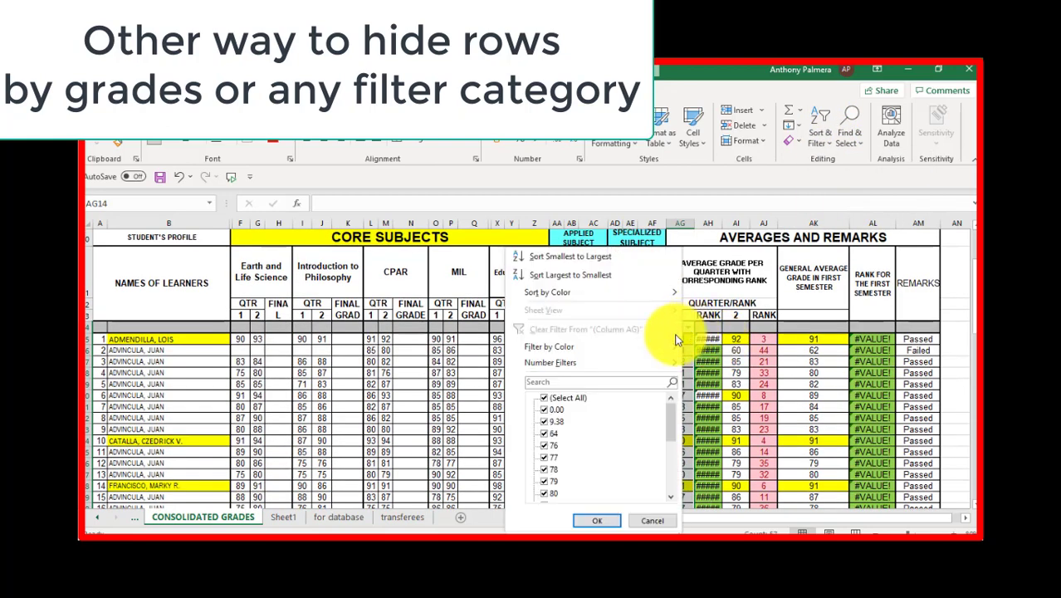
left_click(546, 400)
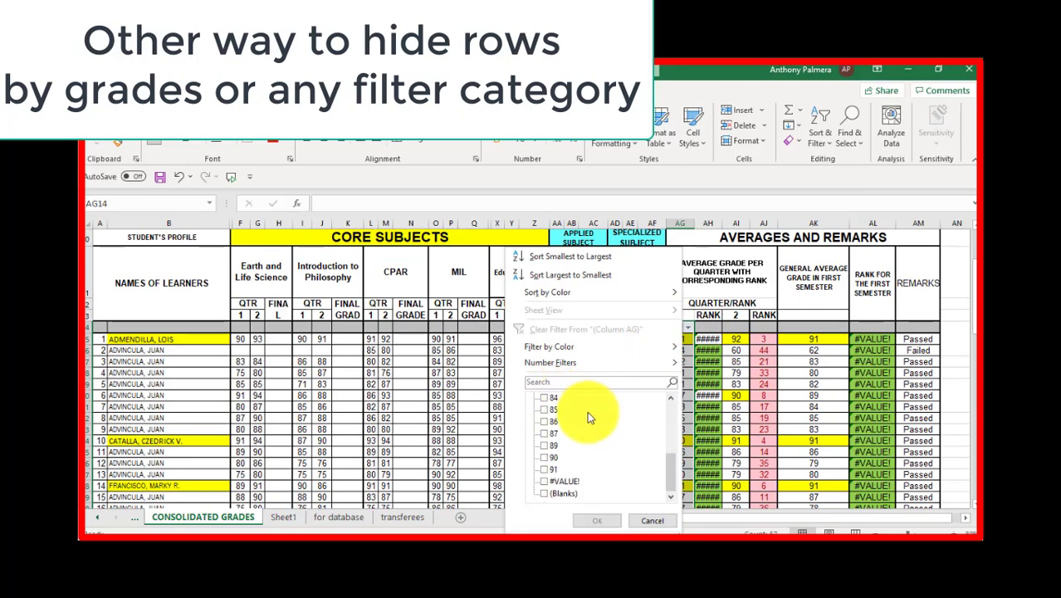
left_click(543, 458)
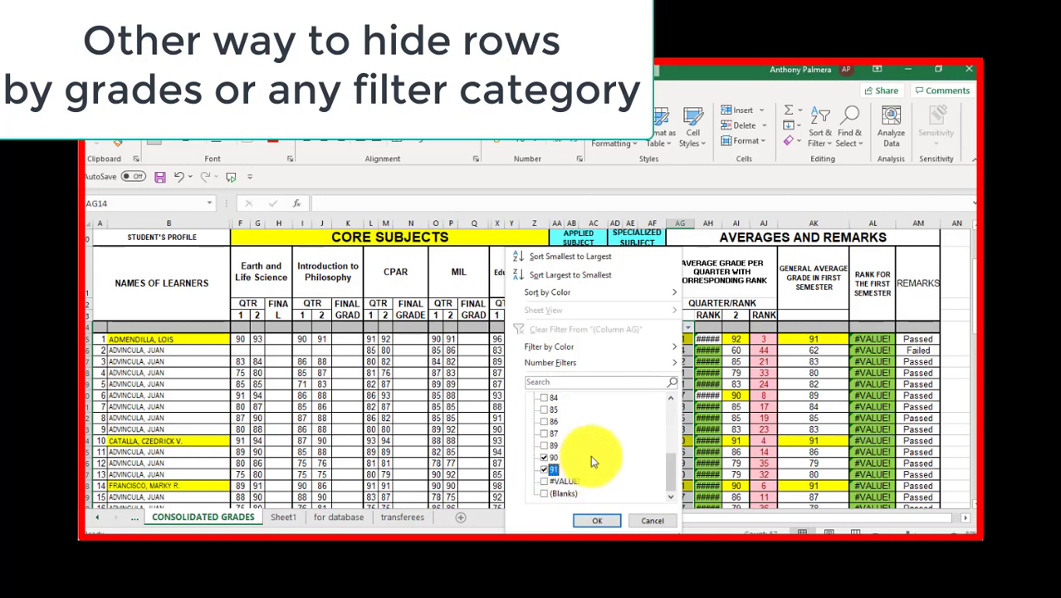
left_click(602, 521)
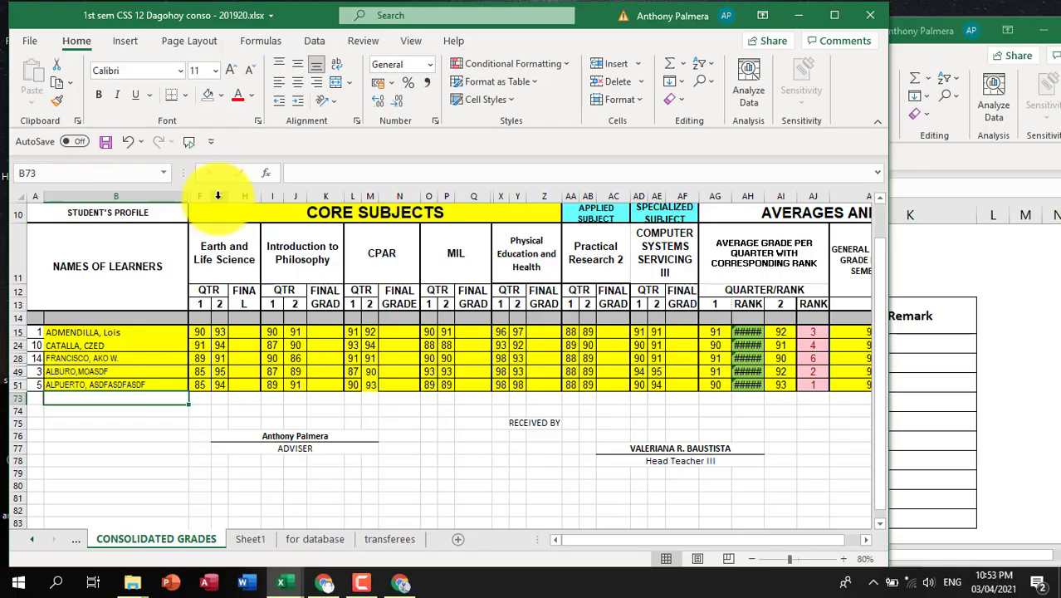
Hide the quarter 2 and final grade columns of Earth and Life Science (G:H) and Introduction to Philosophy (J:K).
left_click(218, 196)
left_click_drag(234, 200, 240, 201)
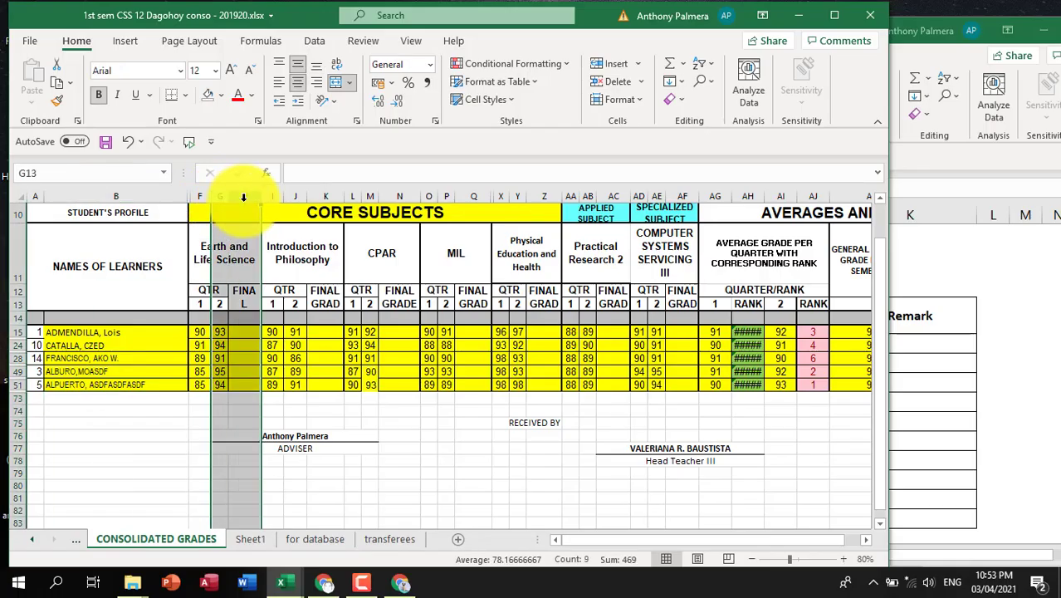
right_click(241, 202)
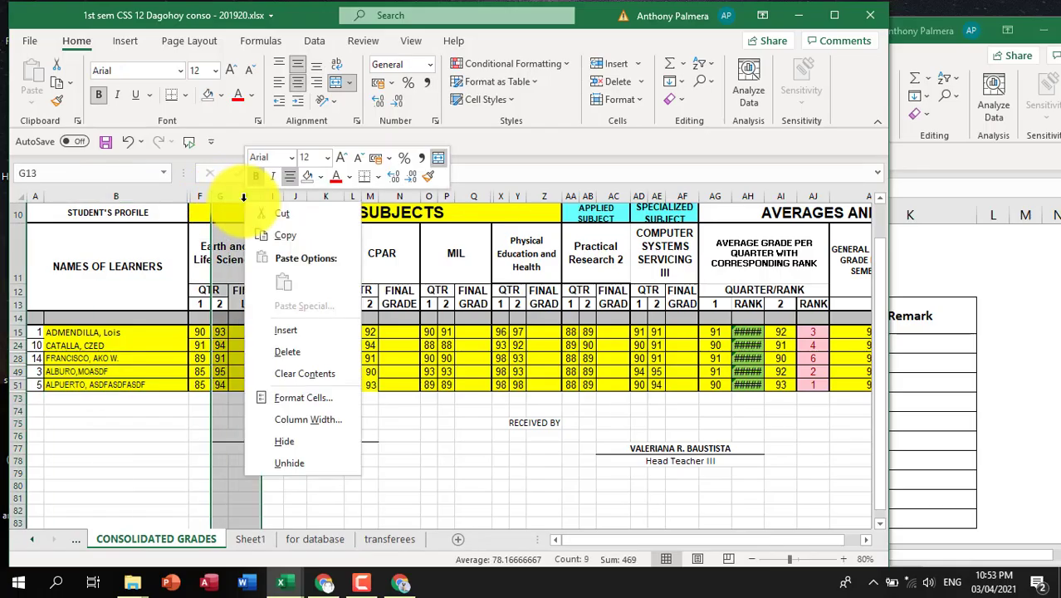
left_click(295, 439)
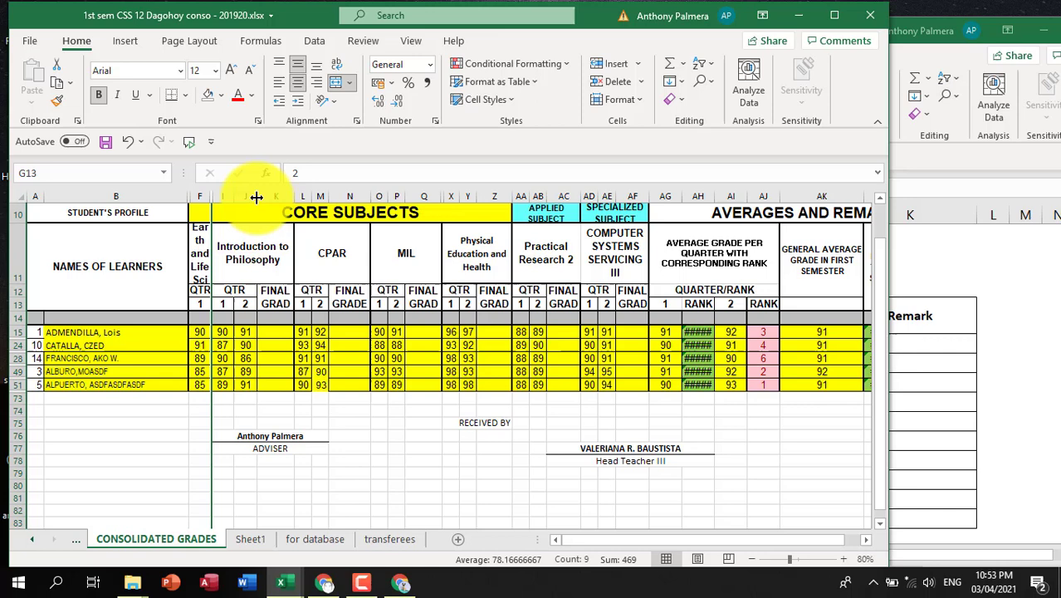
left_click_drag(246, 198, 266, 202)
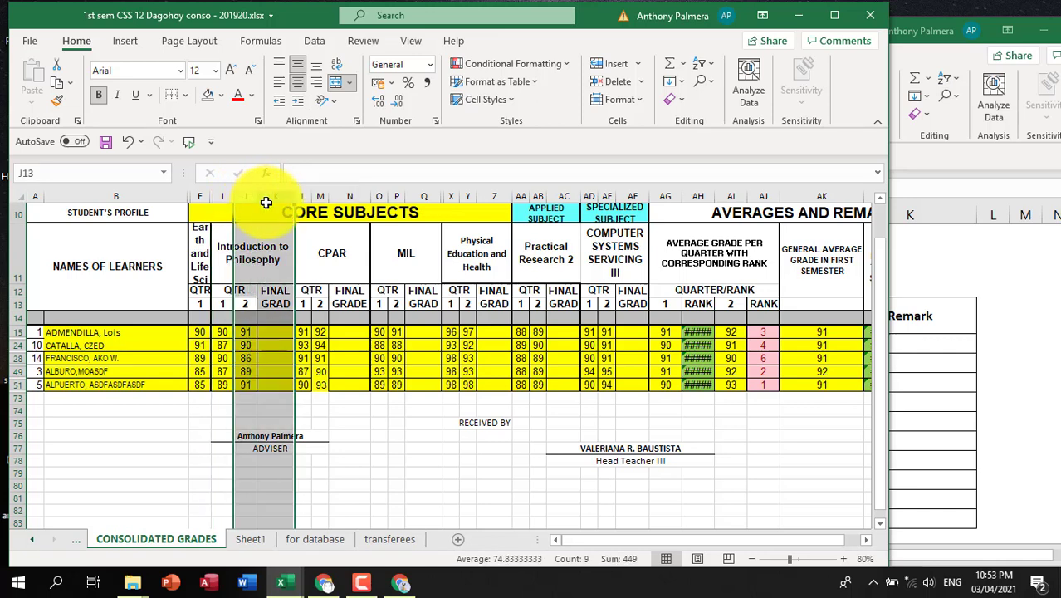
right_click(266, 199)
left_click(323, 430)
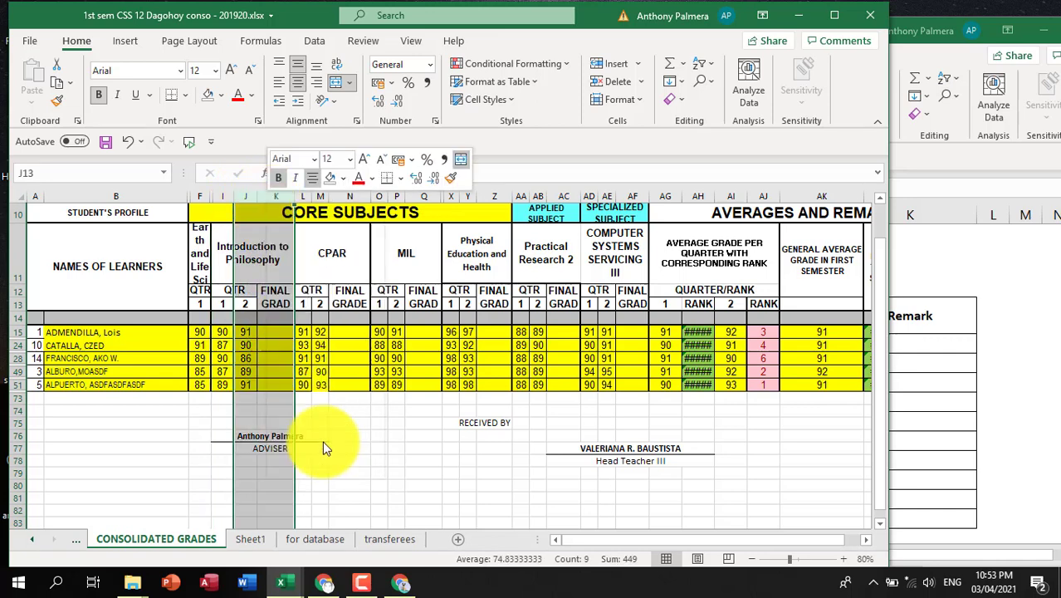
Hide the quarter 2 and final grade columns of CPAR (M:N), MIL (P:Q) and Physical Education and Health (Y:Z).
left_click_drag(259, 195, 355, 202)
right_click(292, 196)
left_click(332, 431)
right_click(294, 197)
left_click(336, 430)
right_click(322, 201)
left_click(359, 429)
Hide the quarter 2 and final grade columns of Practical Research 2 (AB:AC) and Computer Systems Servicing III (AE:AF).
left_click(314, 197)
right_click(327, 199)
left_click(379, 427)
left_click(330, 196)
right_click(356, 201)
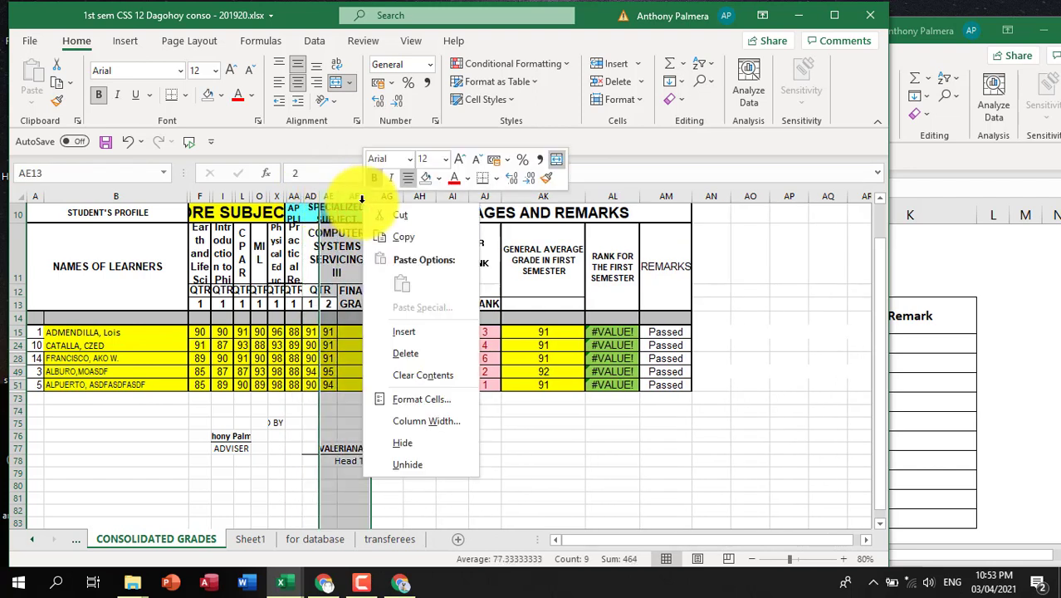
left_click(407, 439)
left_click(434, 449)
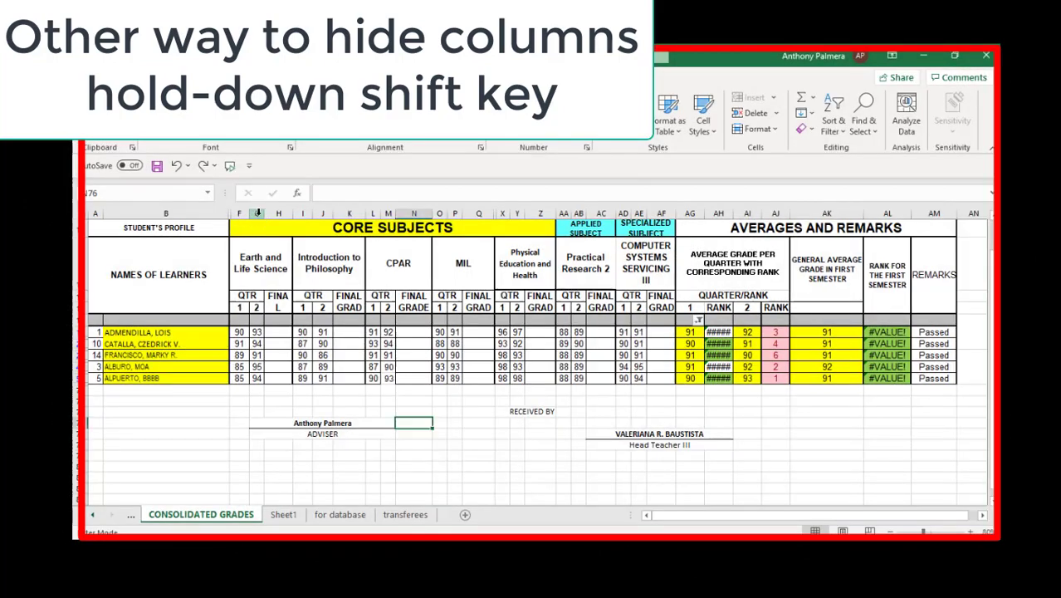
Select the quarter 2 and final grade columns of all seven subjects, from G:H through AE:AF, and hide them together.
left_click_drag(257, 213, 659, 213)
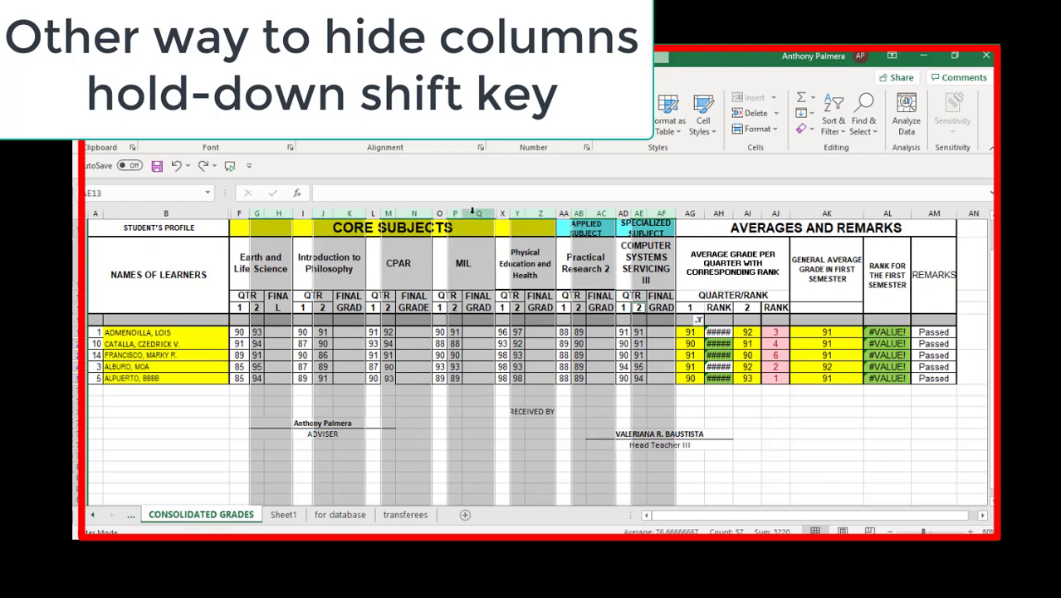
right_click(476, 213)
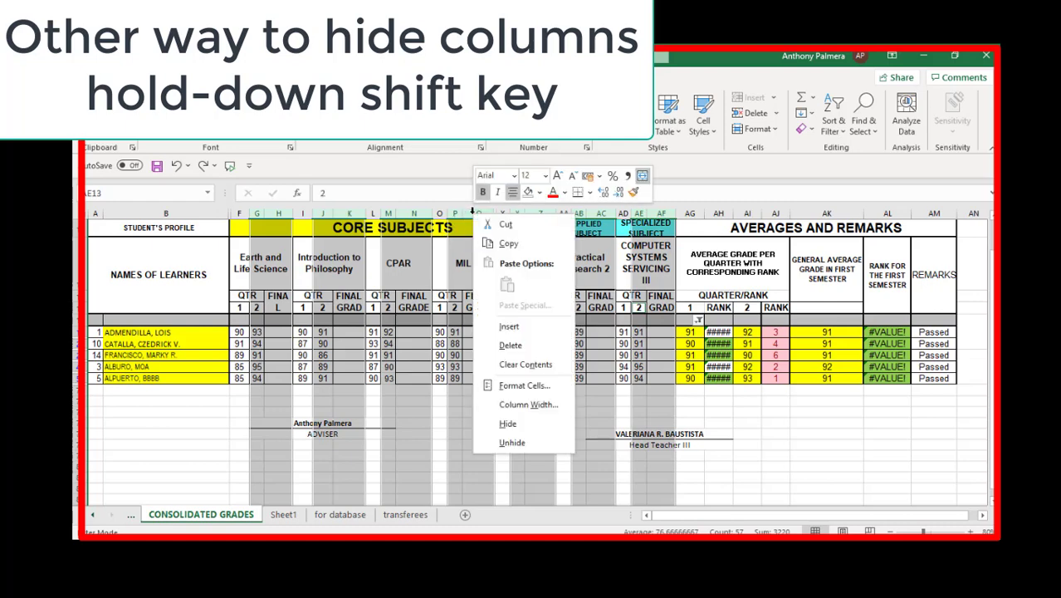
left_click(525, 424)
left_click(486, 410)
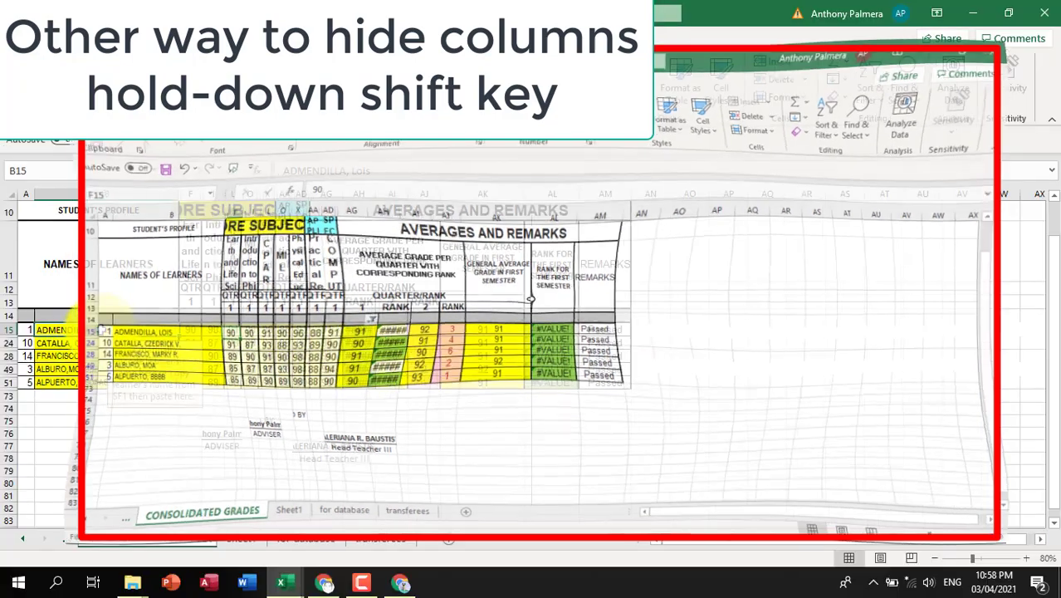
Select the honor students' names and quarter 1 grades (B15:AD51), limit the selection to visible cells only, and copy it.
left_click_drag(147, 333, 302, 382)
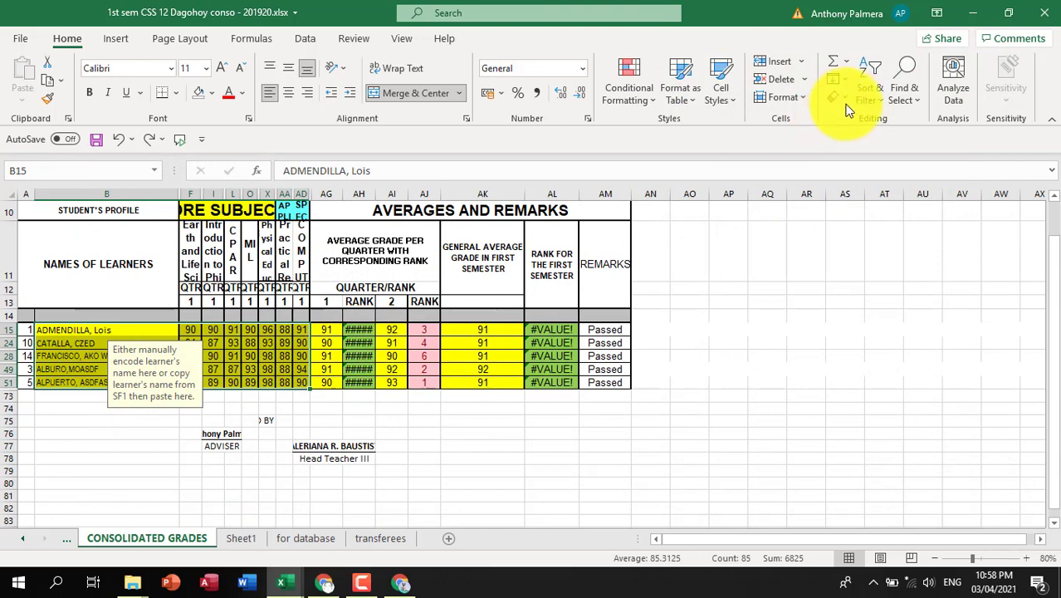
left_click(903, 98)
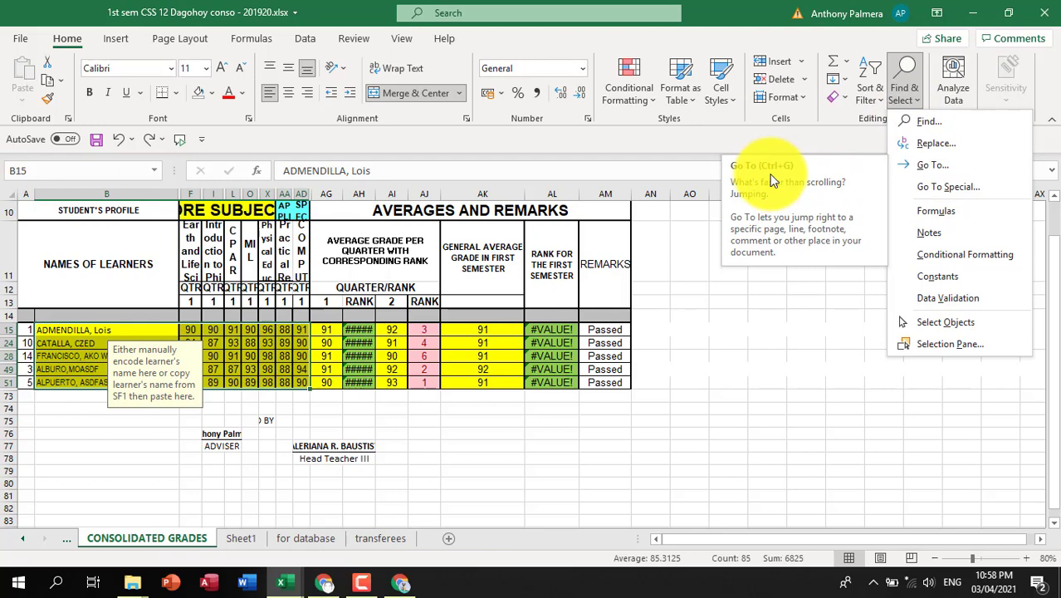
left_click(950, 170)
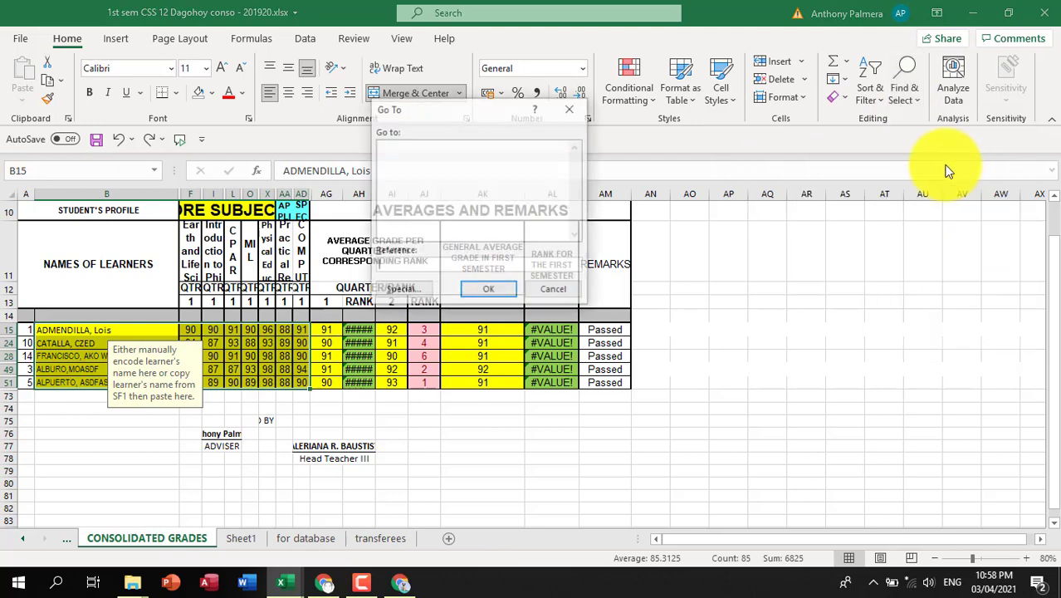
left_click(409, 291)
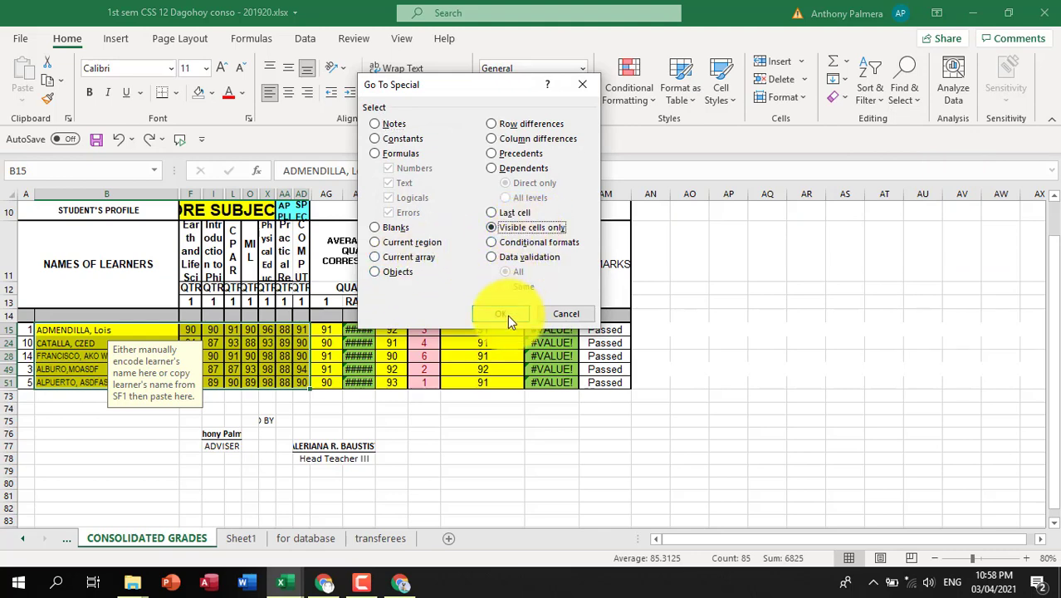
left_click(508, 314)
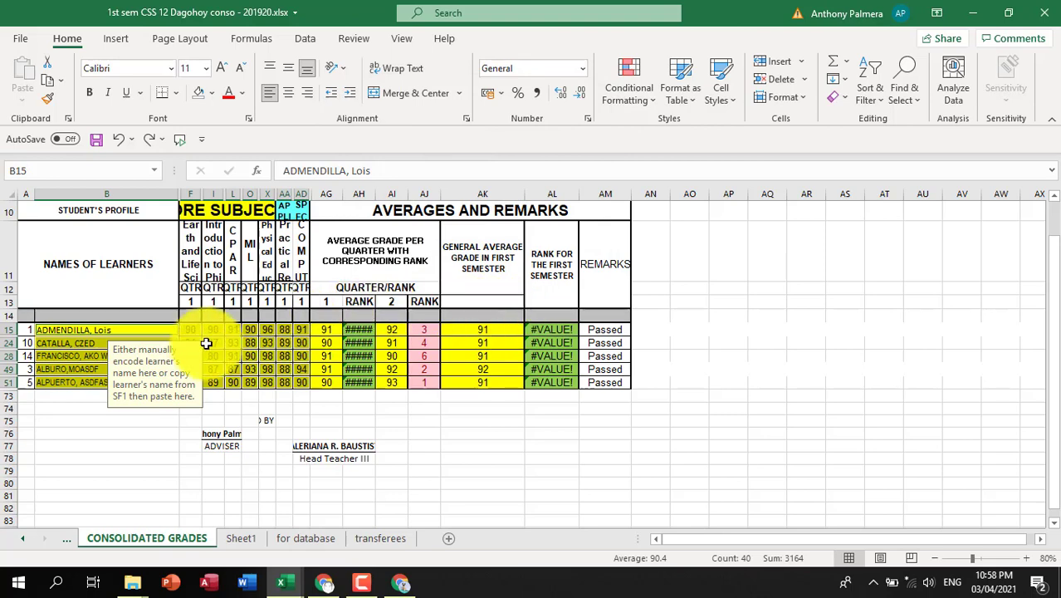
right_click(222, 333)
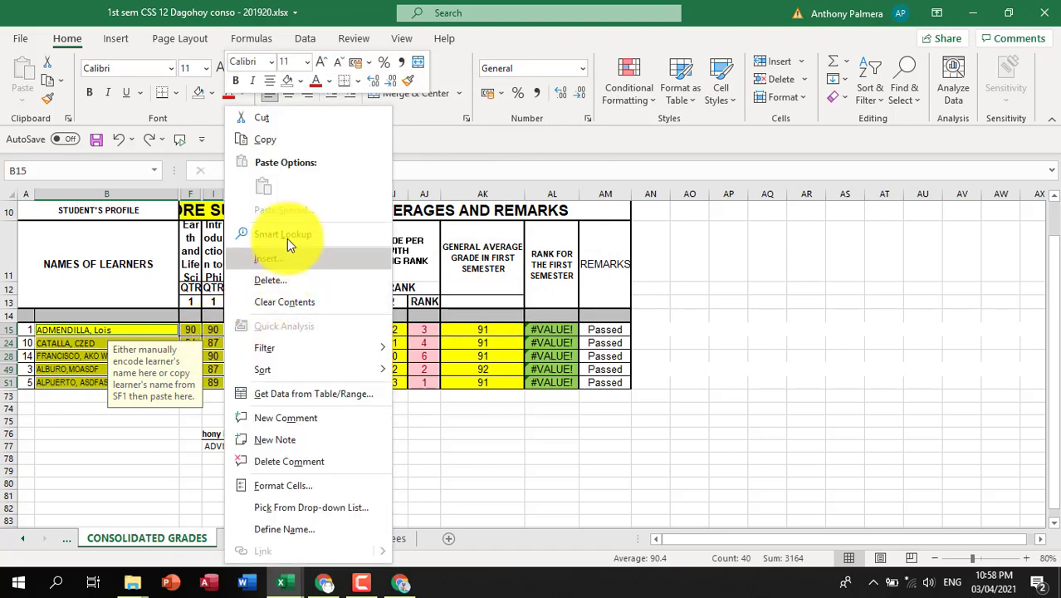
left_click(271, 146)
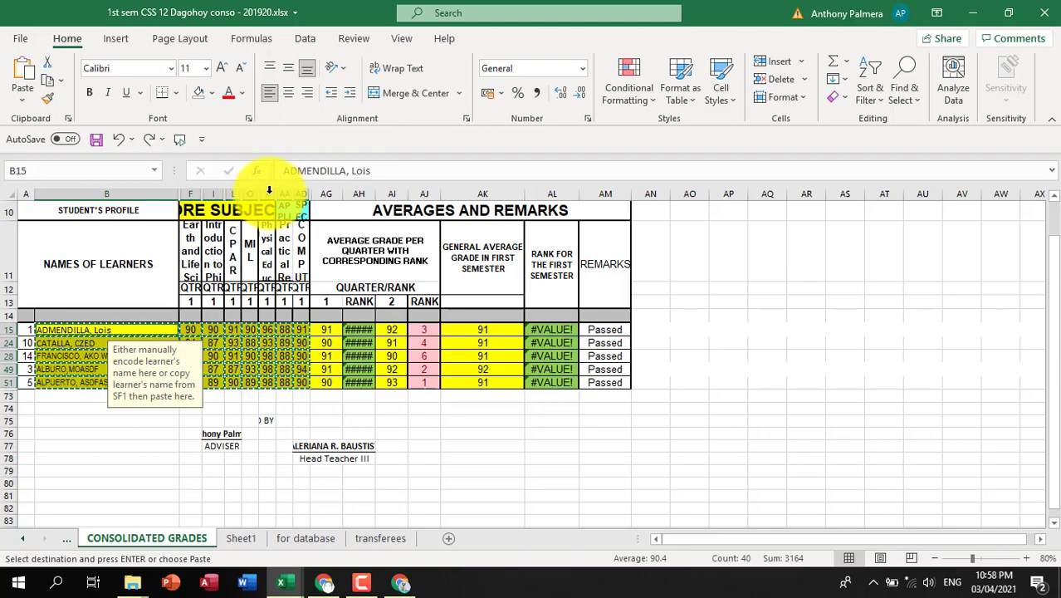
Switch to the CSS Dagohoy Report-on-Honors-2nd-Quarter workbook and paste the copied data as values at B13 under MALE.
left_click(1009, 12)
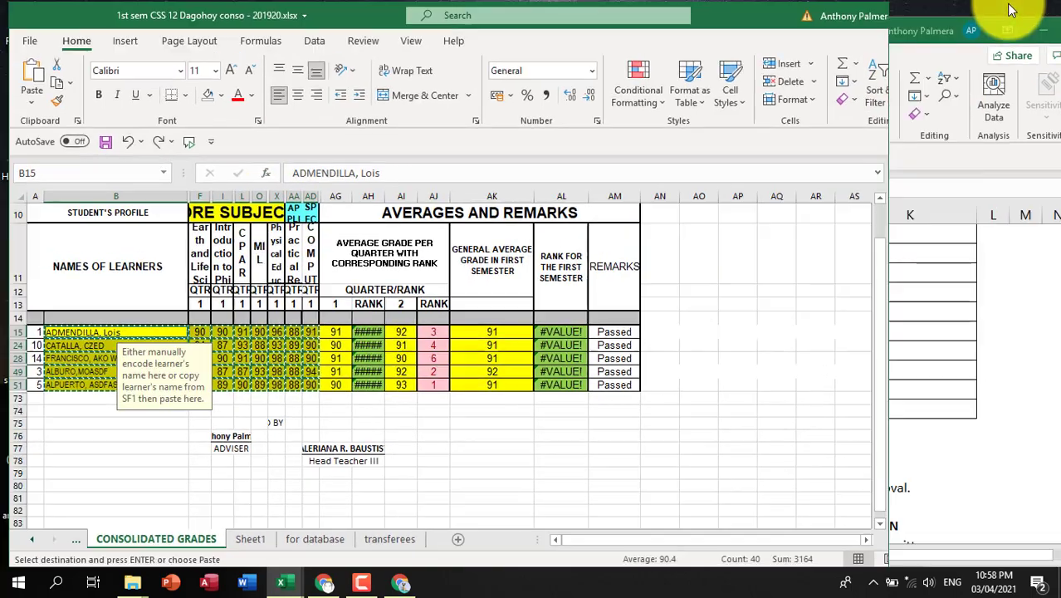
left_click(929, 265)
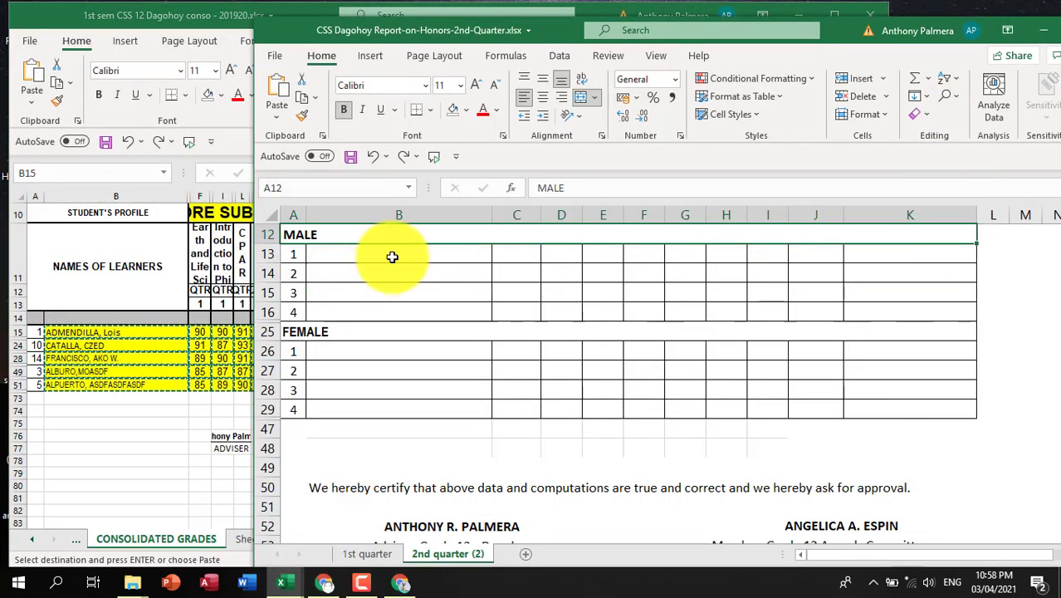
left_click(354, 257)
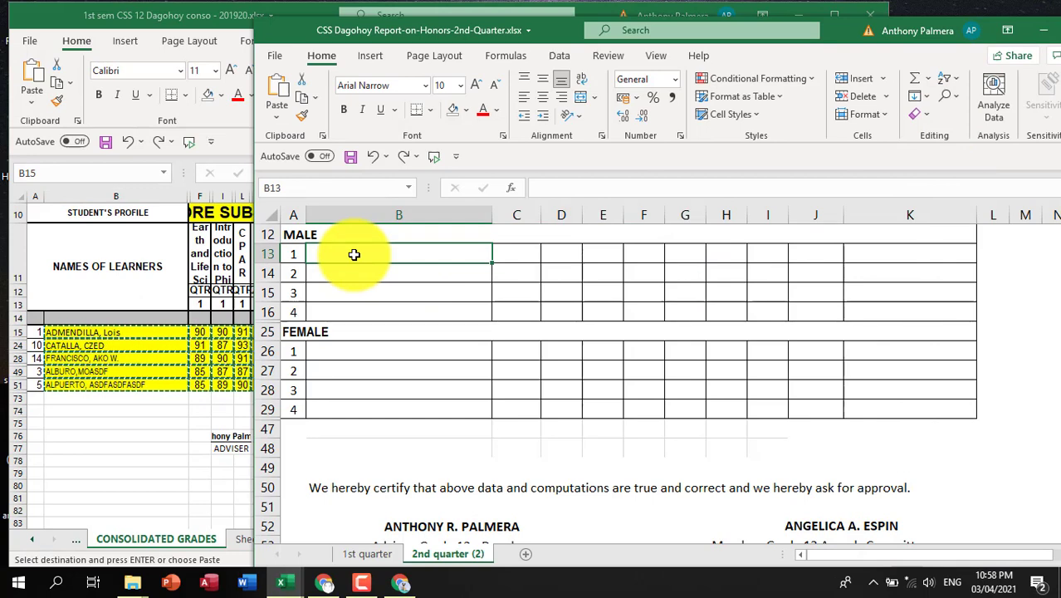
right_click(352, 254)
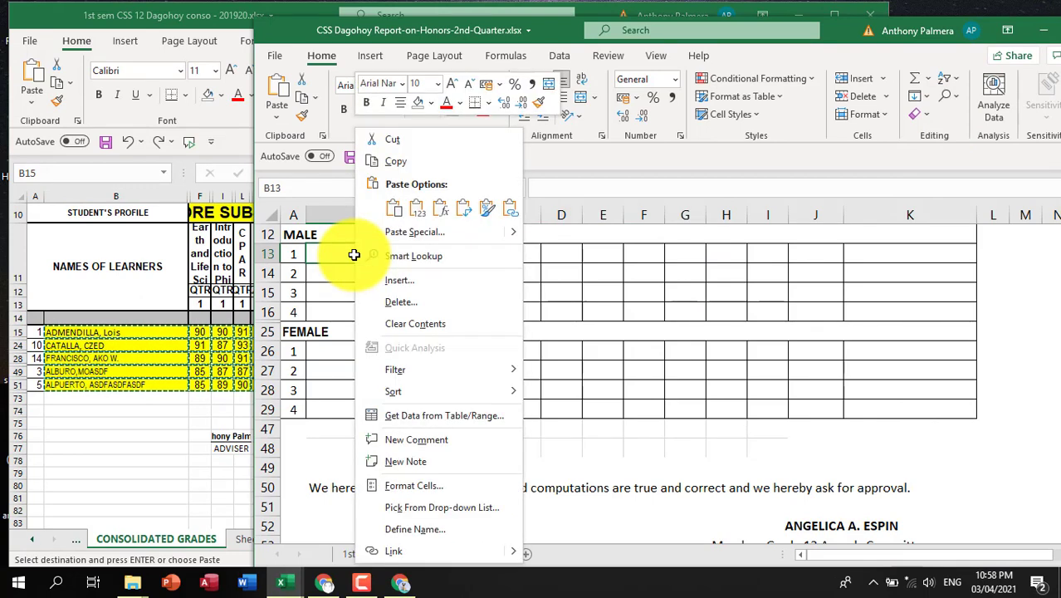
left_click(420, 212)
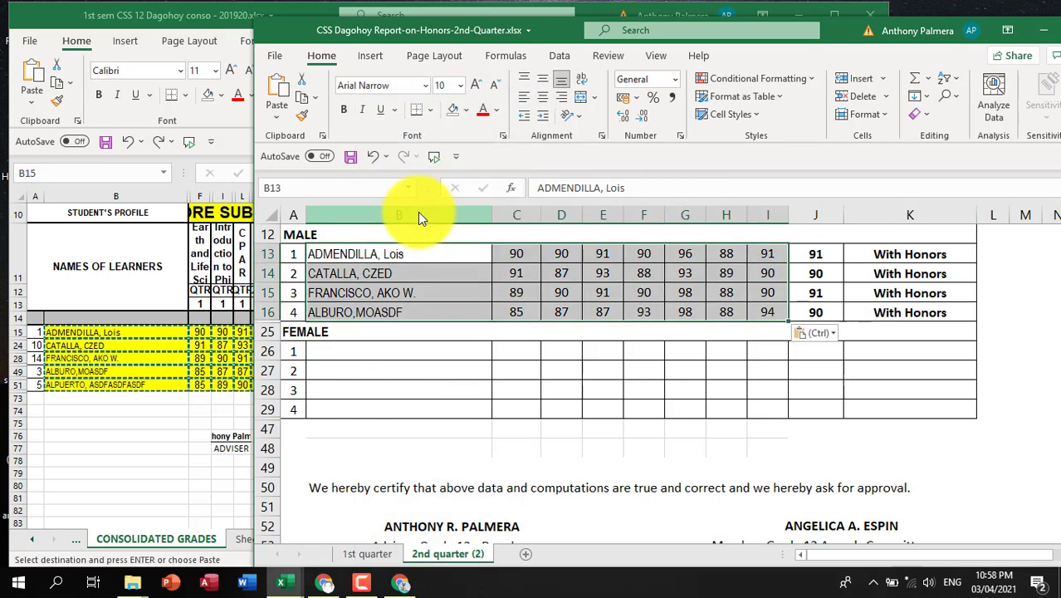
Unhide the hidden rows between row 16 and the FEMALE heading in row 25.
left_click_drag(268, 312, 274, 332)
left_click(312, 312)
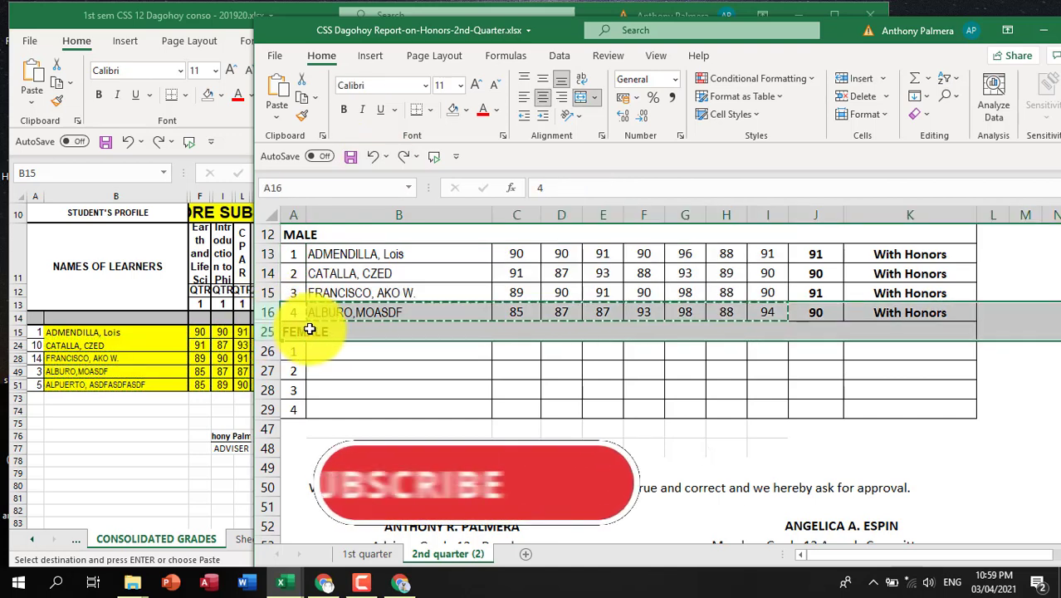
right_click(273, 331)
left_click(352, 315)
left_click(403, 331)
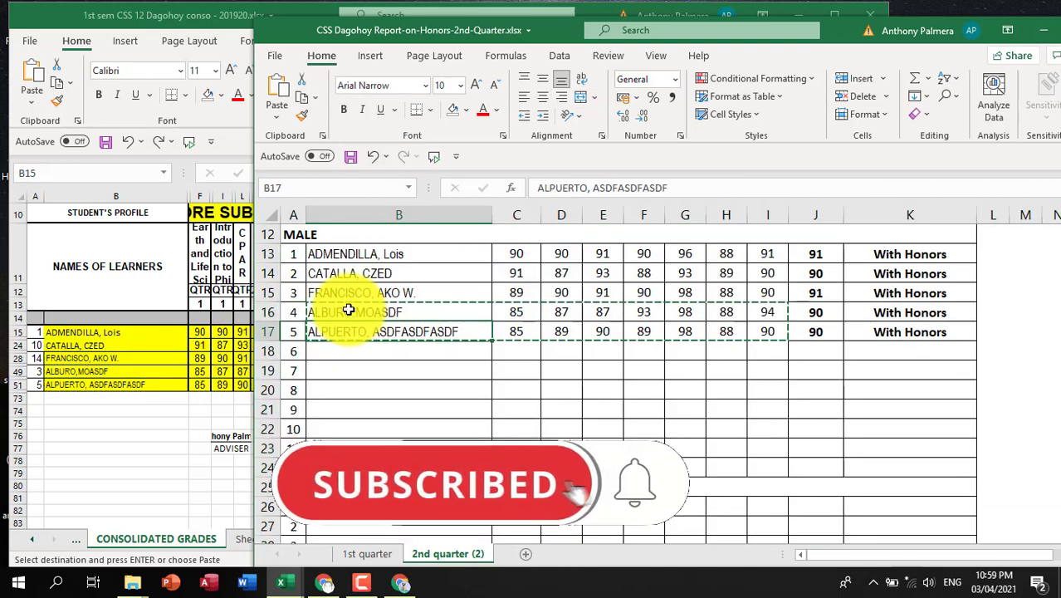
Copy the last two students' names and grades (B16:I17) and paste them as values at B26 under FEMALE.
left_click_drag(356, 313, 768, 331)
right_click(701, 323)
left_click(758, 140)
scroll(486, 421, "down", 3)
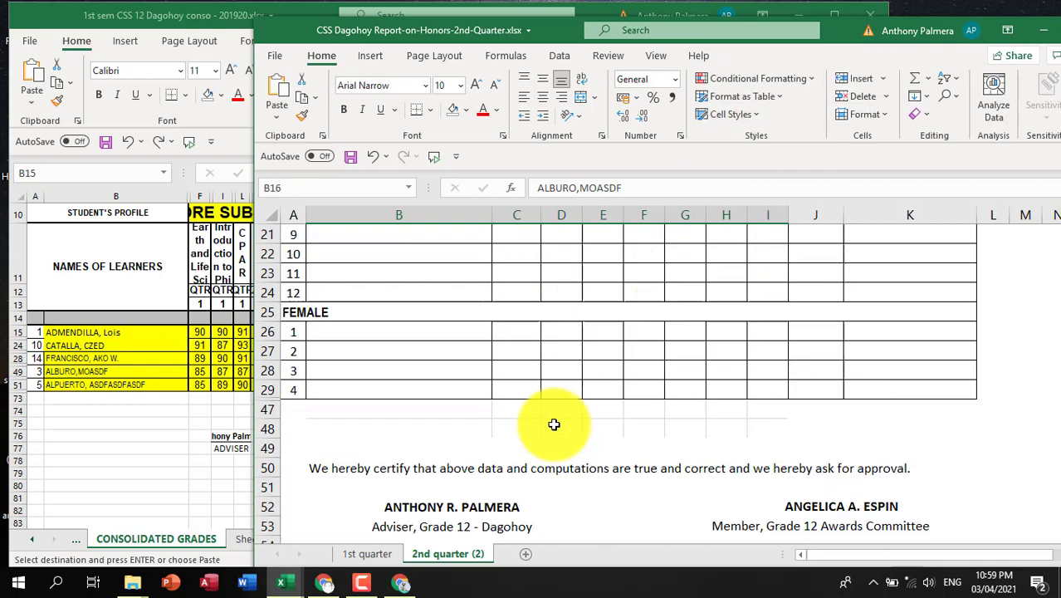
right_click(352, 334)
left_click(380, 203)
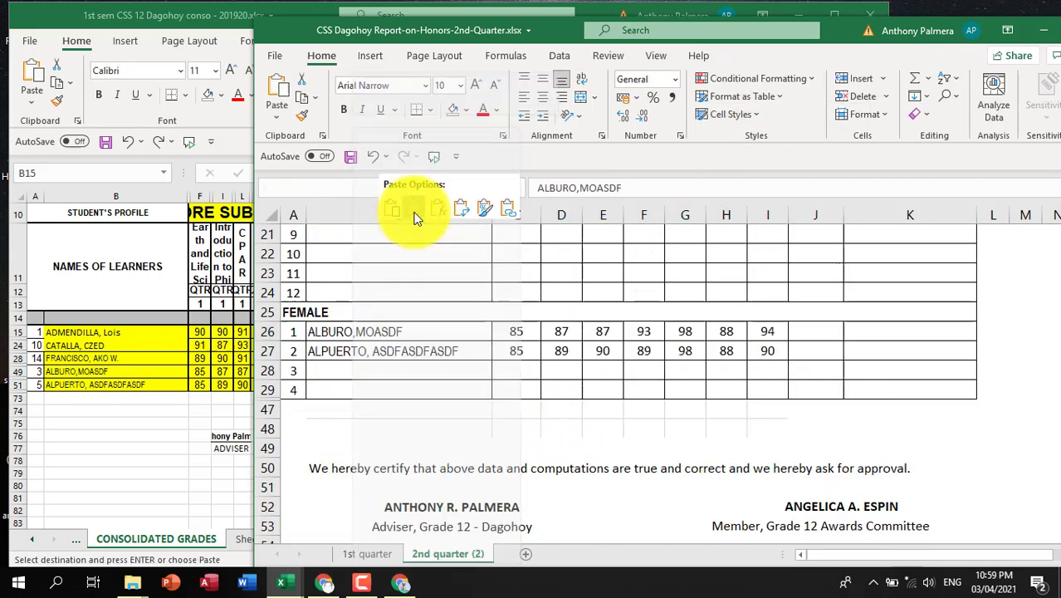
Clear the two female students' names and grades (B16:I17) from the MALE section.
scroll(432, 274, "up", 3)
left_click_drag(349, 313, 769, 321)
key("Delete")
left_click(374, 323)
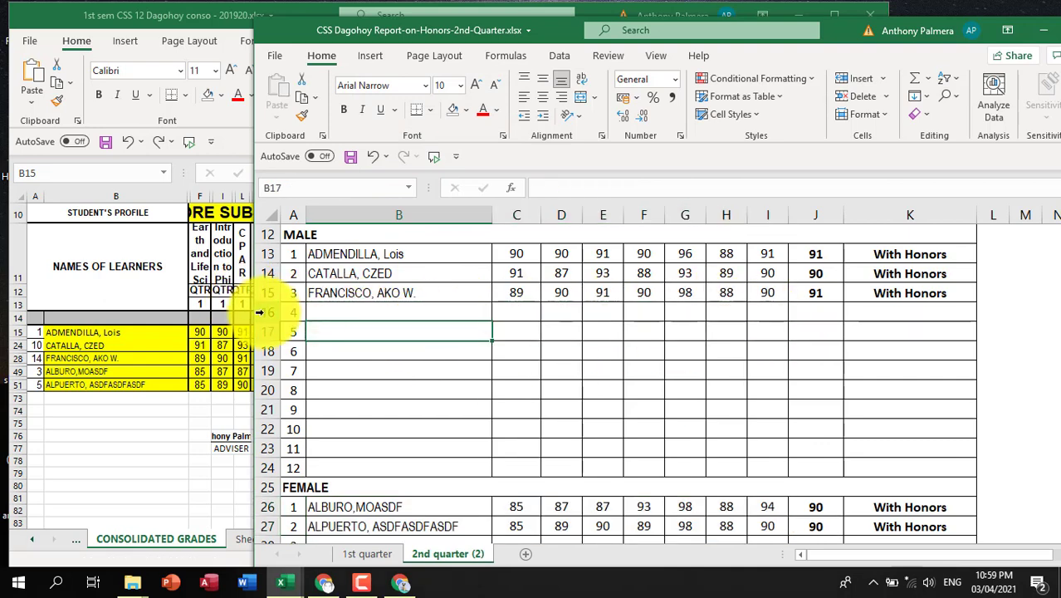
Hide the unused rows 16 to 24 in the MALE section.
left_click_drag(268, 312, 267, 467)
right_click(349, 421)
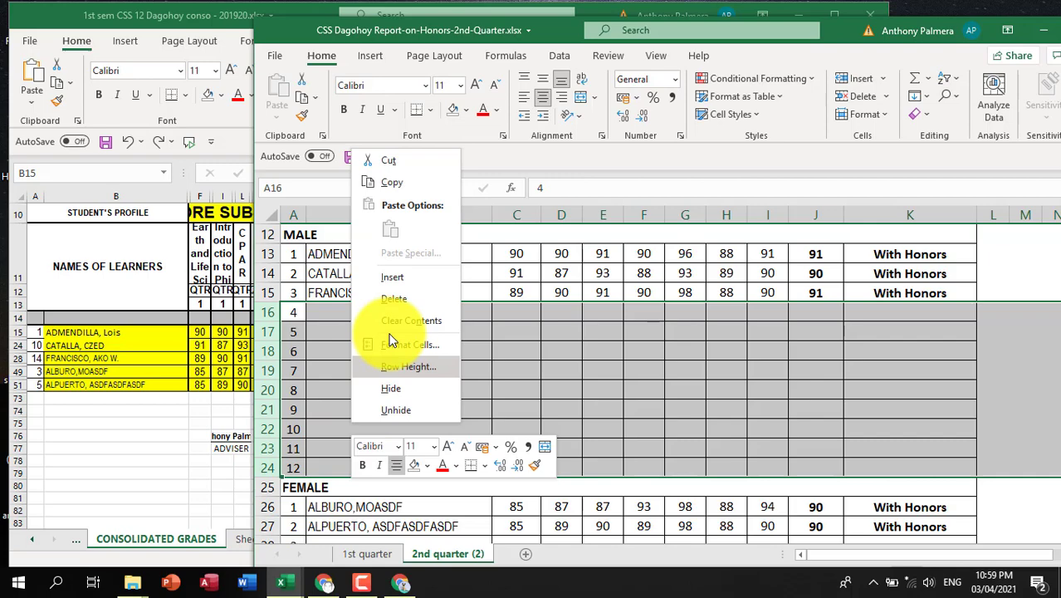
left_click(394, 386)
left_click(391, 379)
scroll(388, 380, "up", 2)
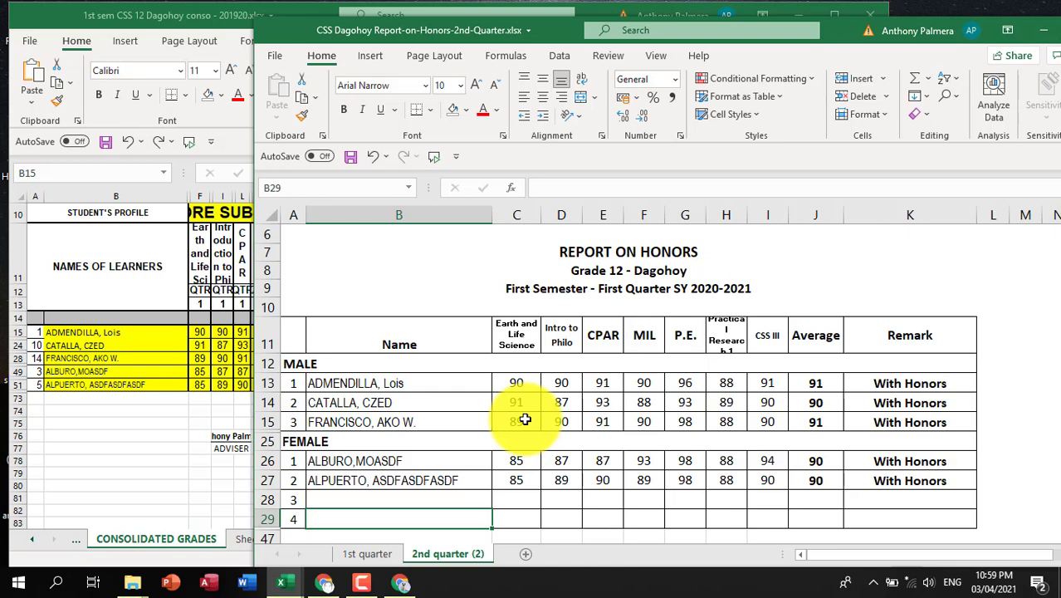
Return to the 1st sem CSS 12 Dagohoy conso - 201920 workbook and close it without saving the changes.
key("alt+Tab")
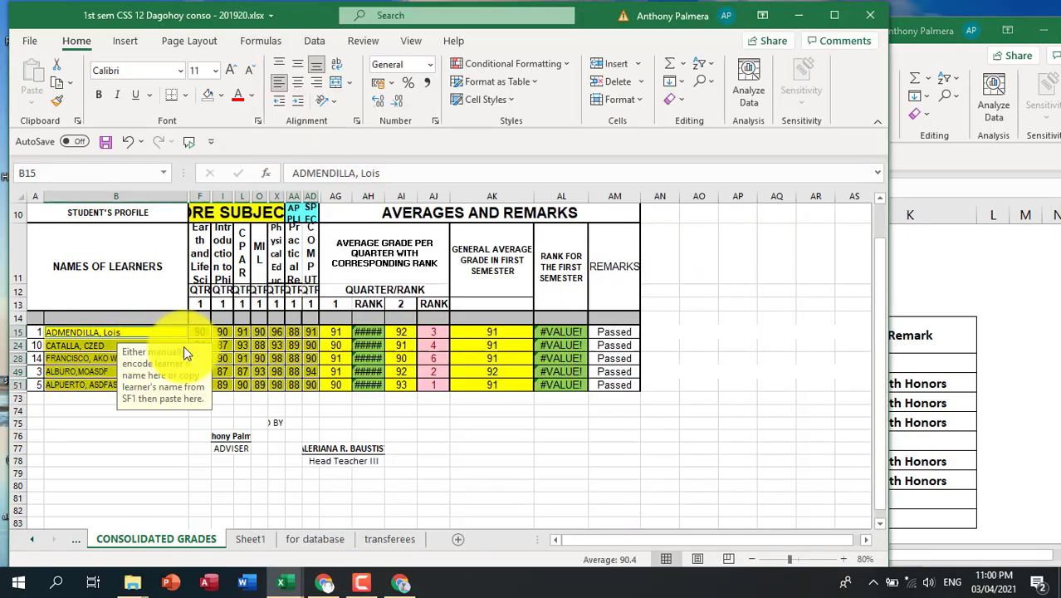
left_click(131, 330)
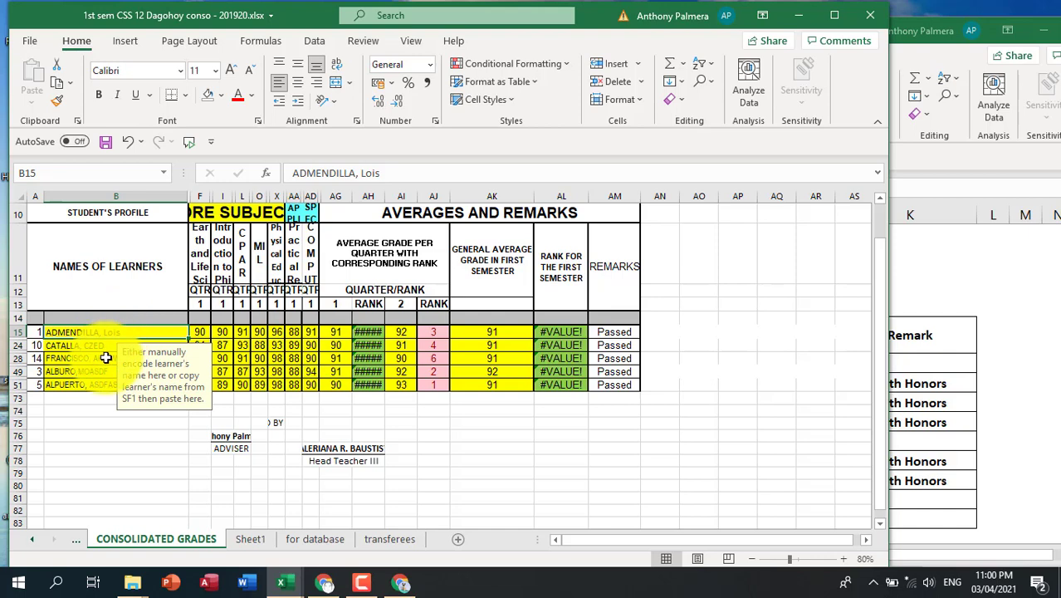
left_click(107, 357)
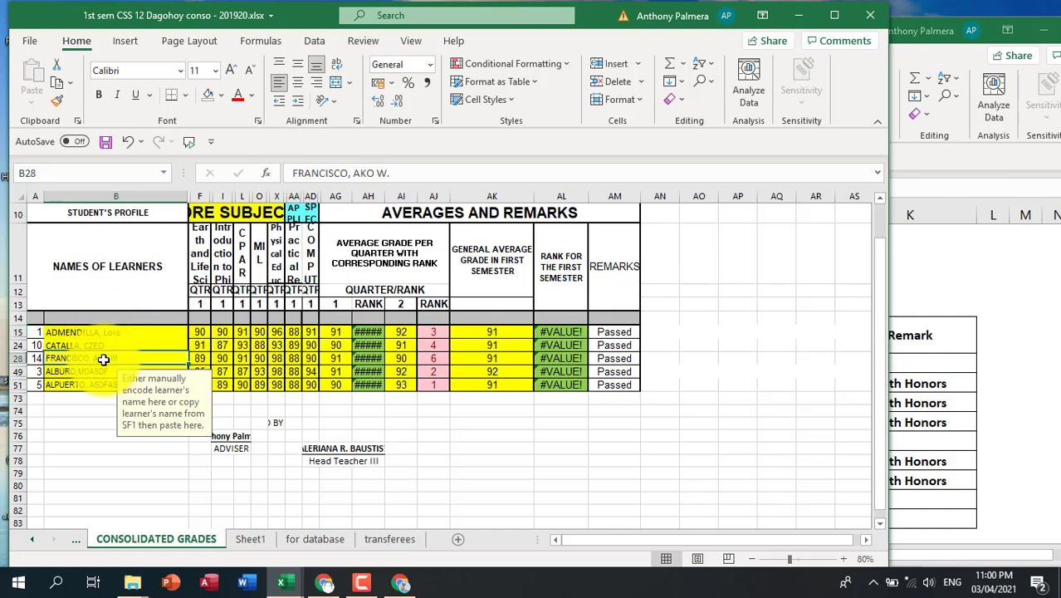
left_click(865, 18)
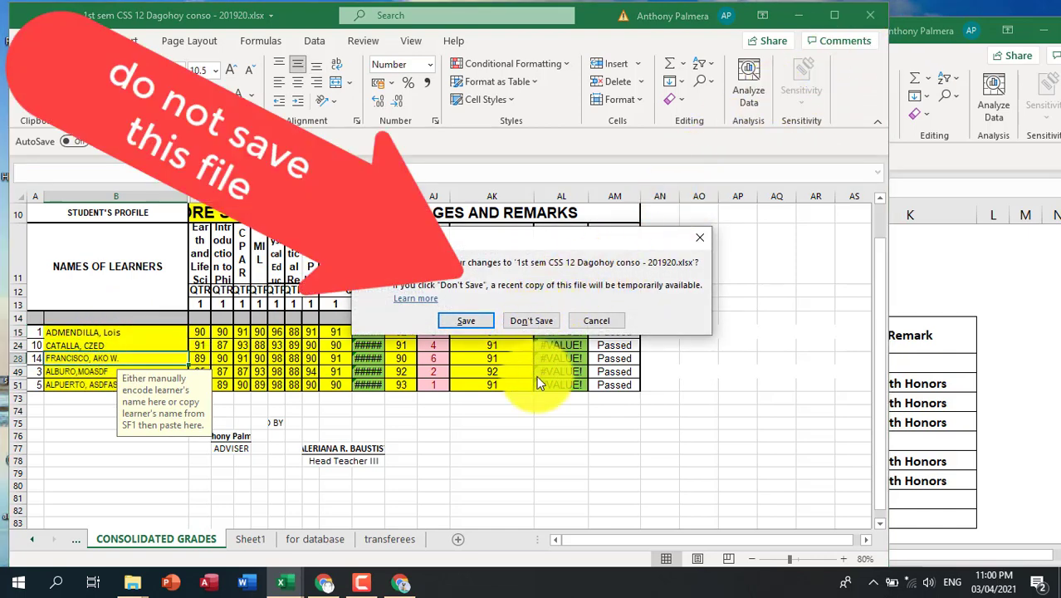
left_click(534, 320)
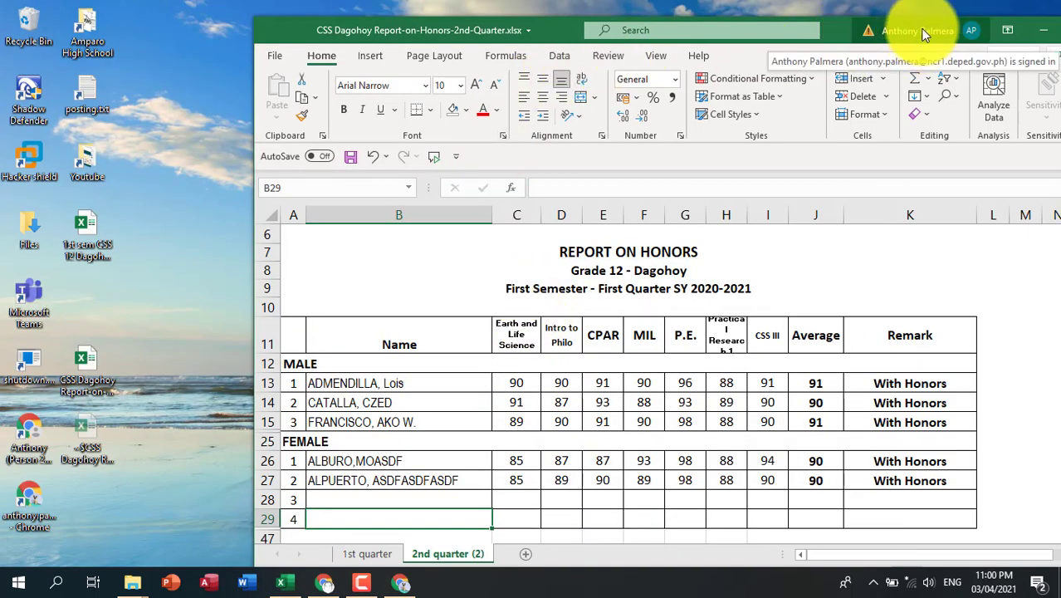
Close the honors report workbook with its changes saved, and move its desktop icon directly beneath the consolidated grades file.
left_click_drag(864, 29, 774, 25)
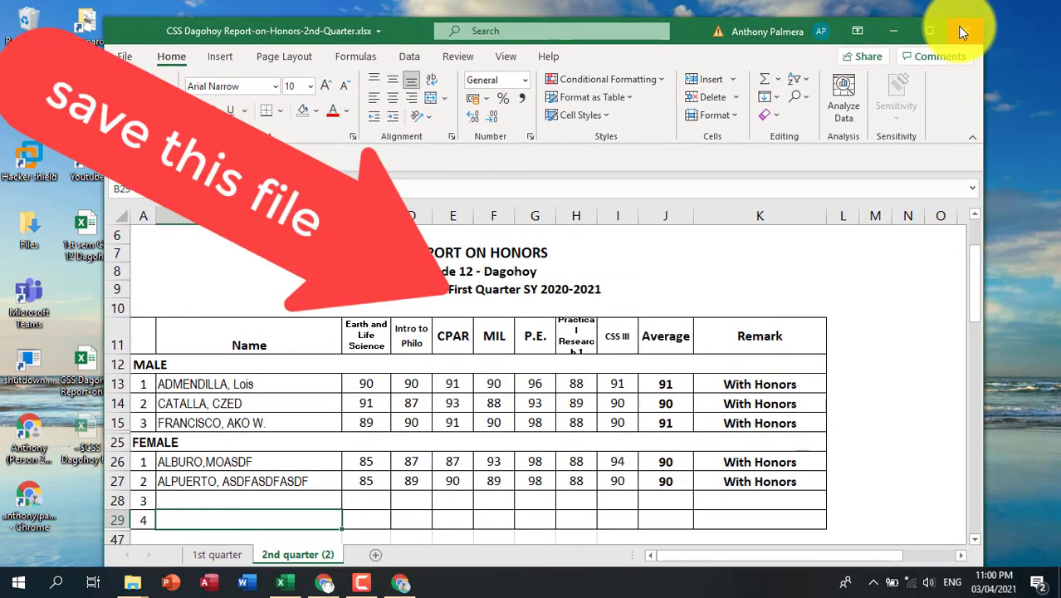
left_click(959, 32)
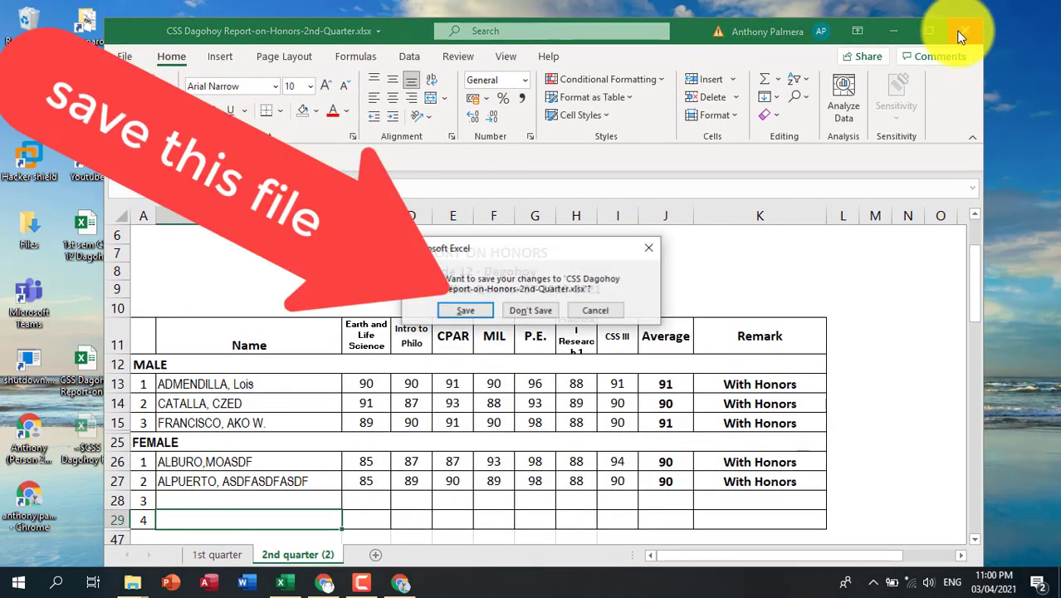
left_click(466, 312)
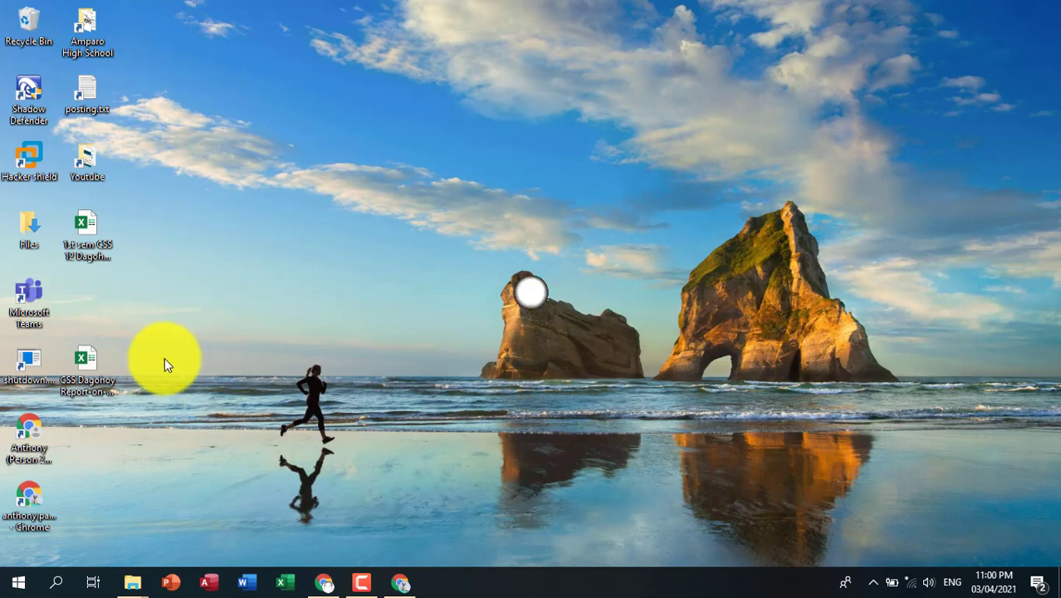
left_click_drag(88, 375, 92, 304)
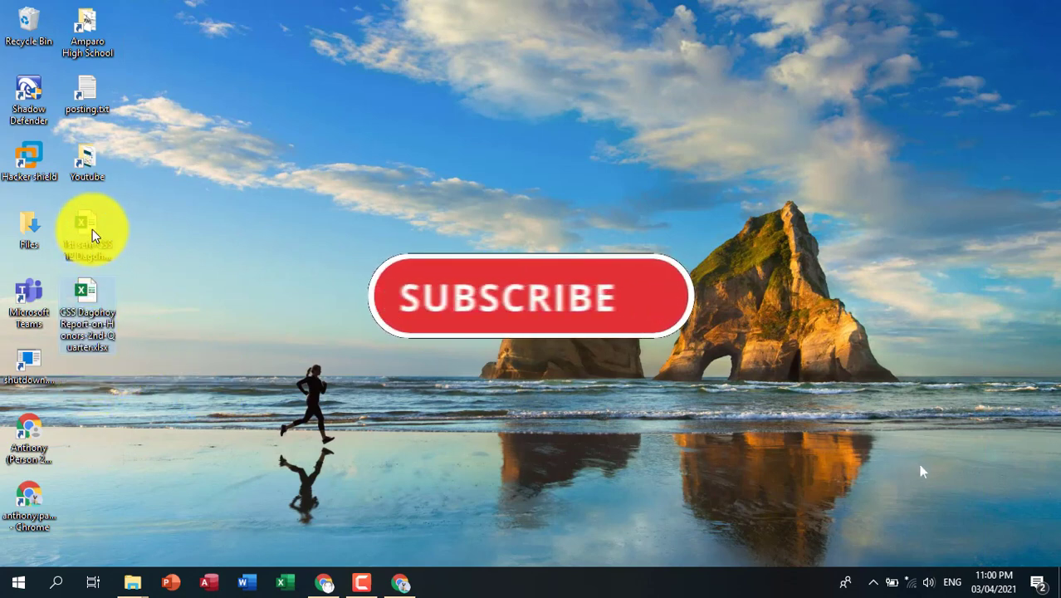